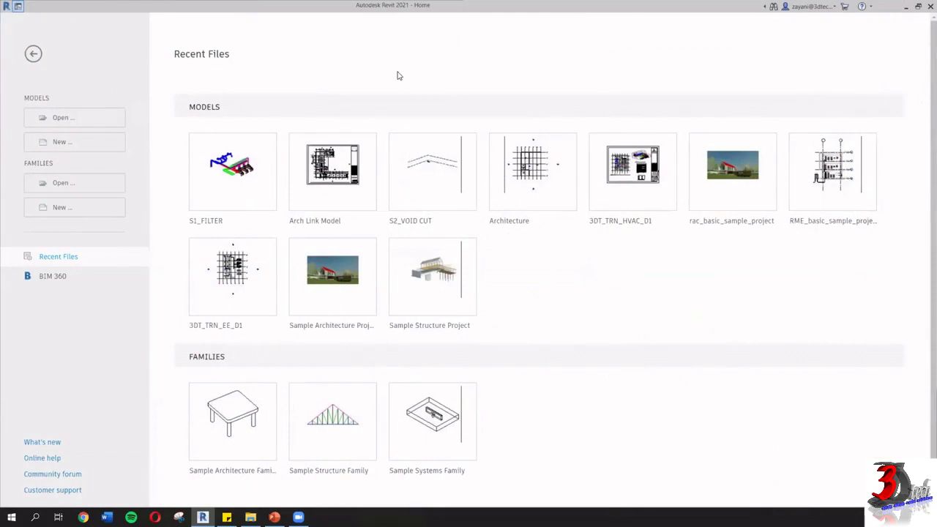
# Step: Open the S2_VOID CUT.rvt project from the Home screen's Models list
pyautogui.click(74, 118)
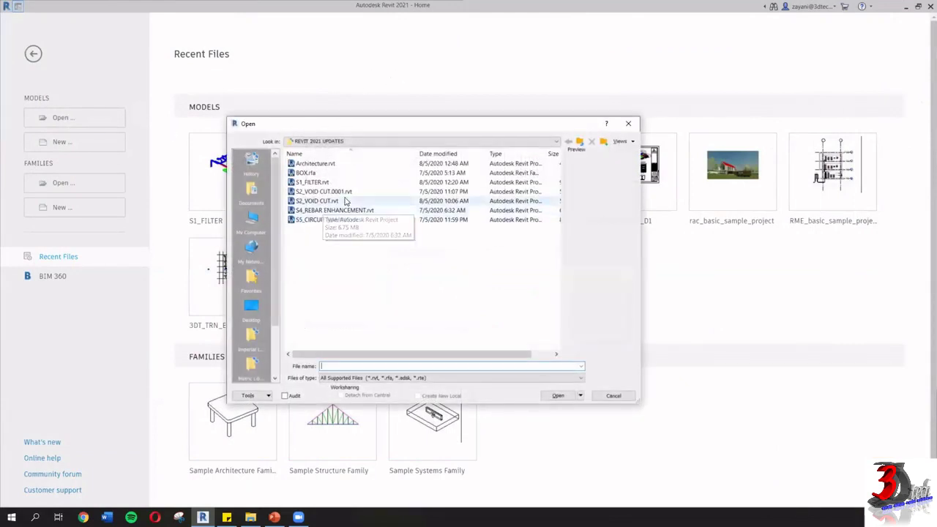
pyautogui.click(345, 200)
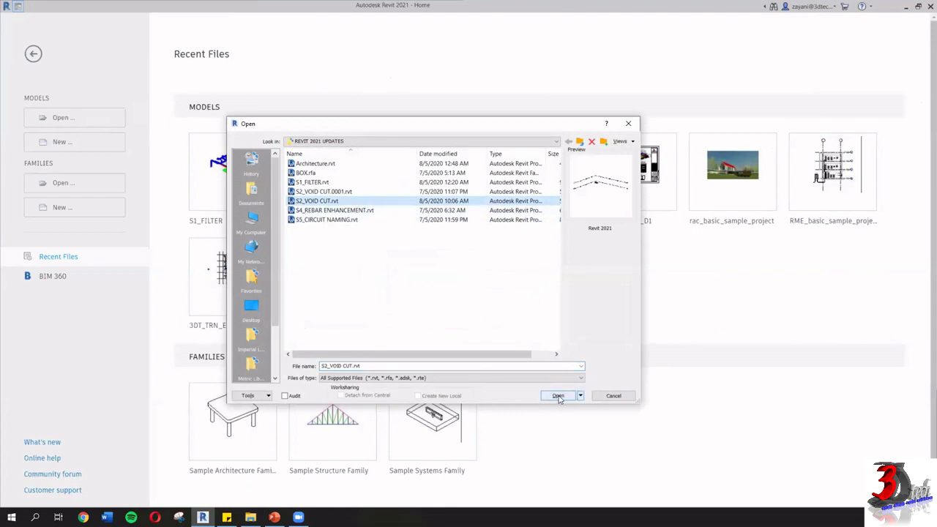
pyautogui.click(558, 395)
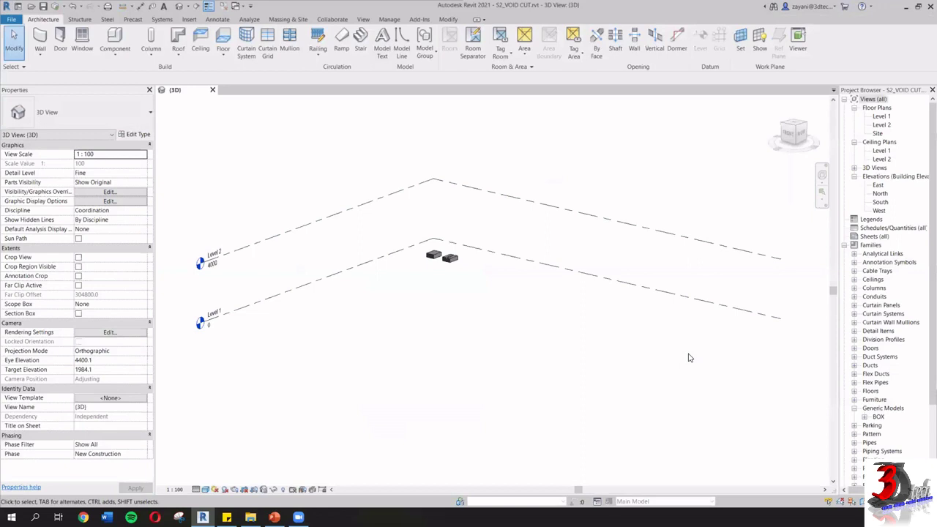
# Step: Zoom into the 3D view to see the plain BOX and the grooved BOX side by side
pyautogui.scroll(6, 569, 274)
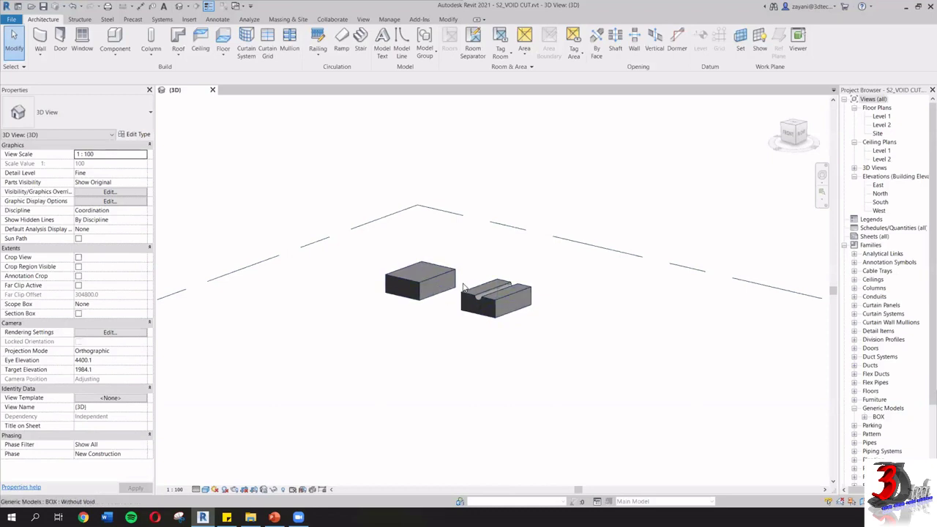
pyautogui.scroll(2, 445, 268)
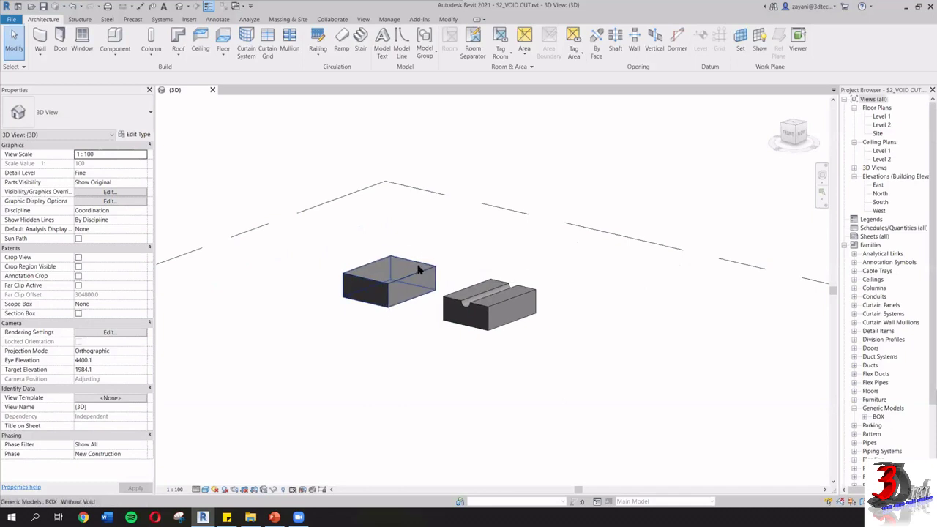
pyautogui.scroll(2, 422, 268)
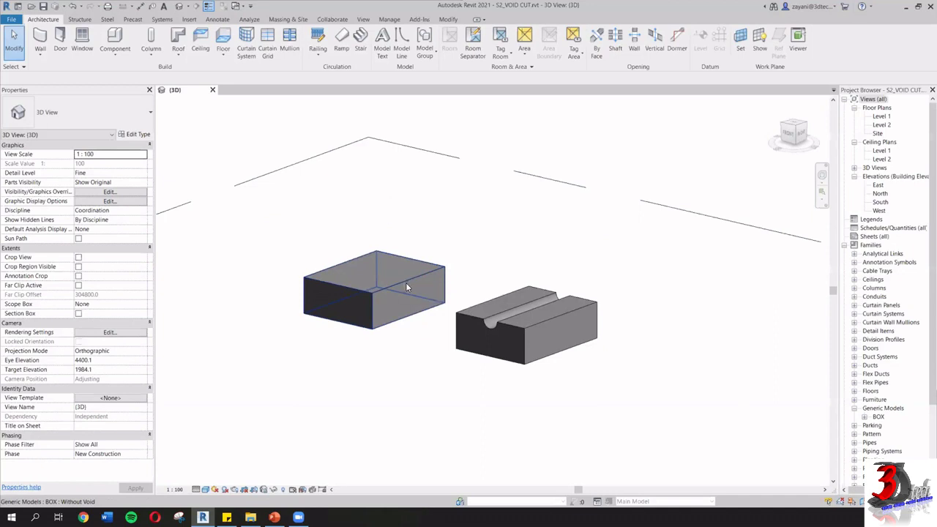
pyautogui.scroll(1, 513, 341)
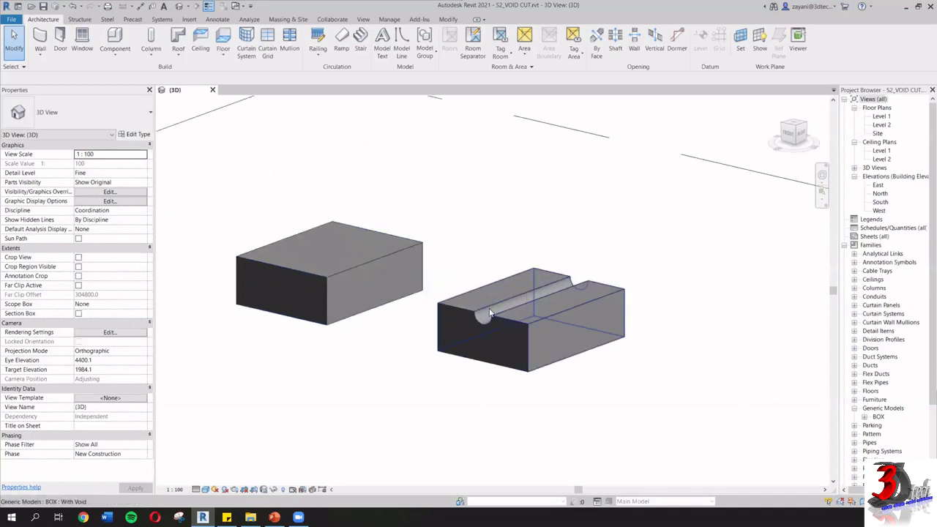
pyautogui.scroll(-1, 559, 197)
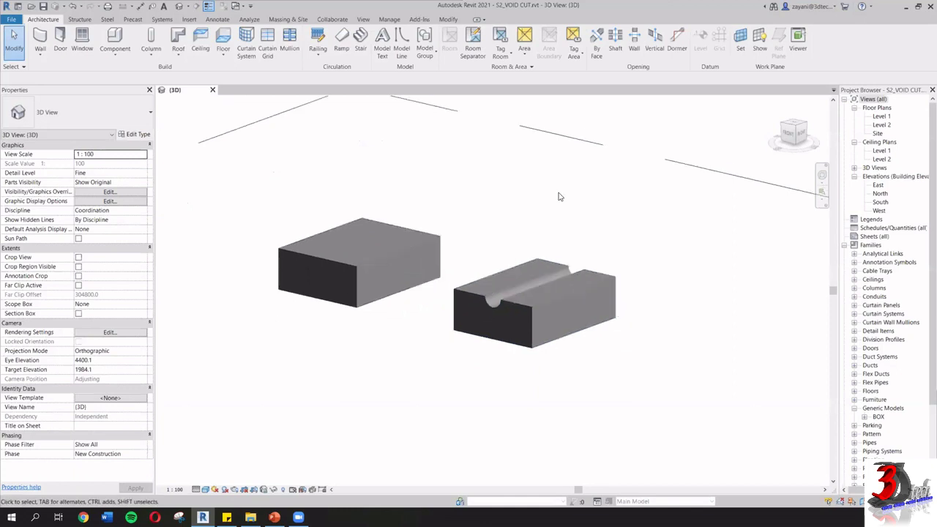
pyautogui.scroll(-1, 559, 196)
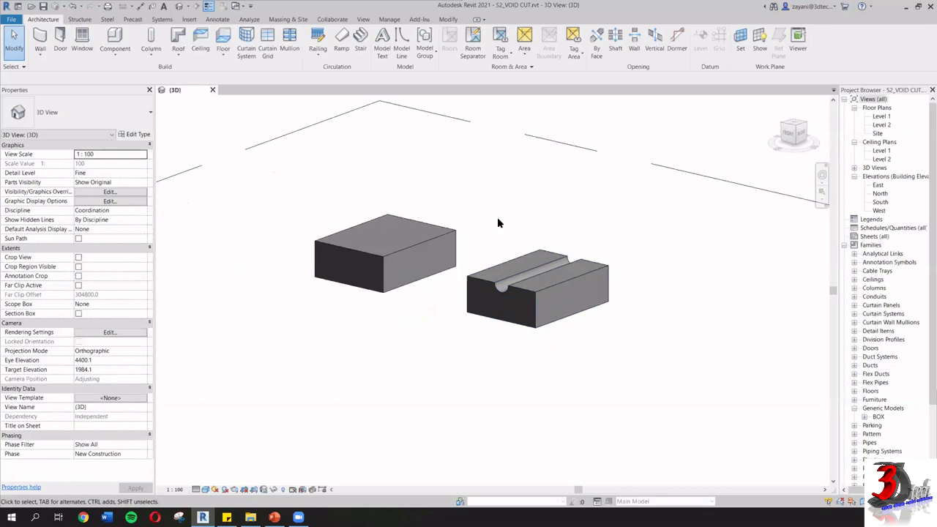
pyautogui.click(449, 230)
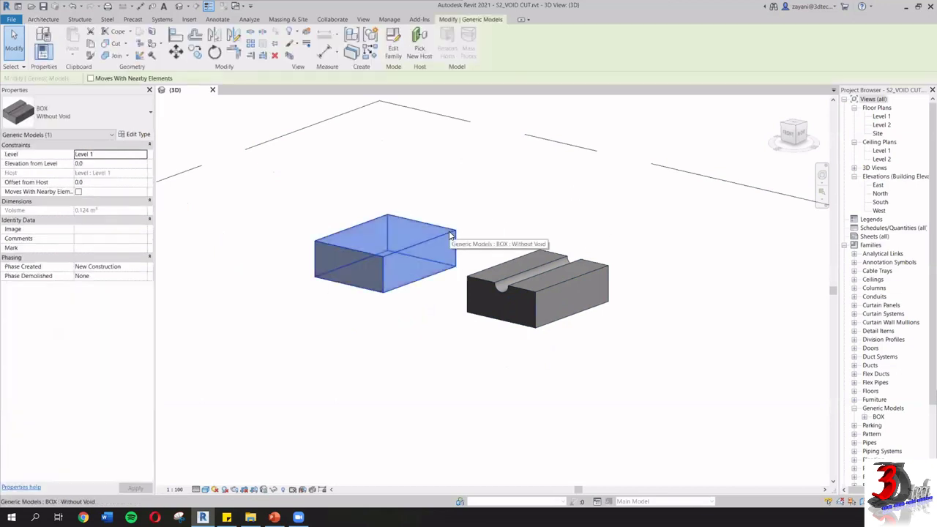
pyautogui.click(124, 112)
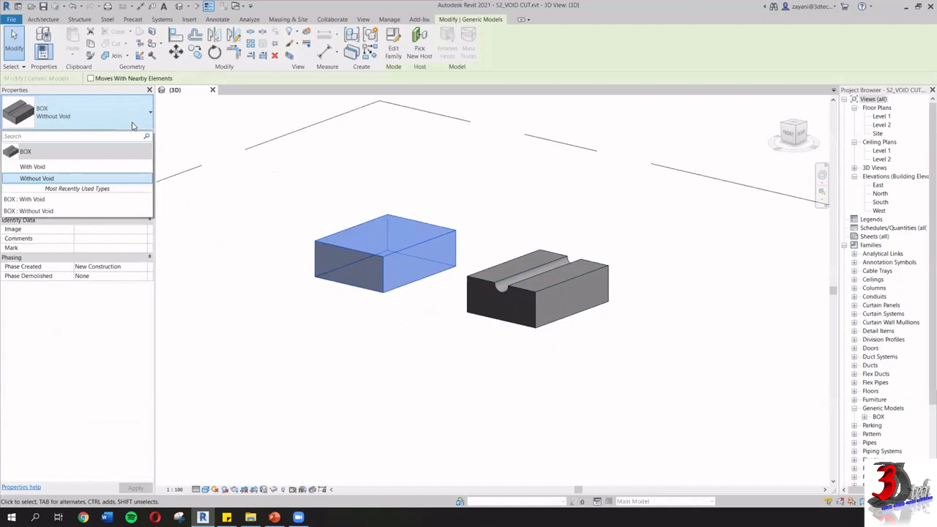
pyautogui.click(92, 167)
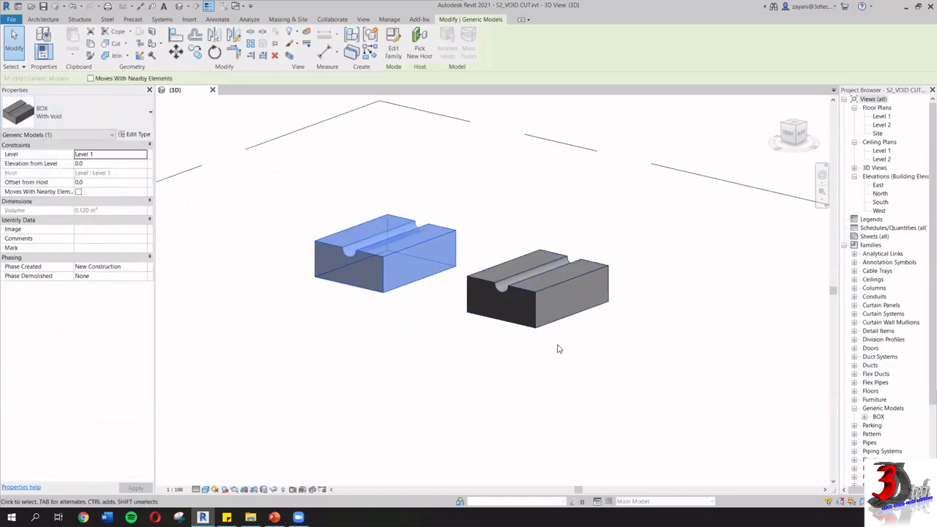
pyautogui.click(106, 120)
pyautogui.click(100, 180)
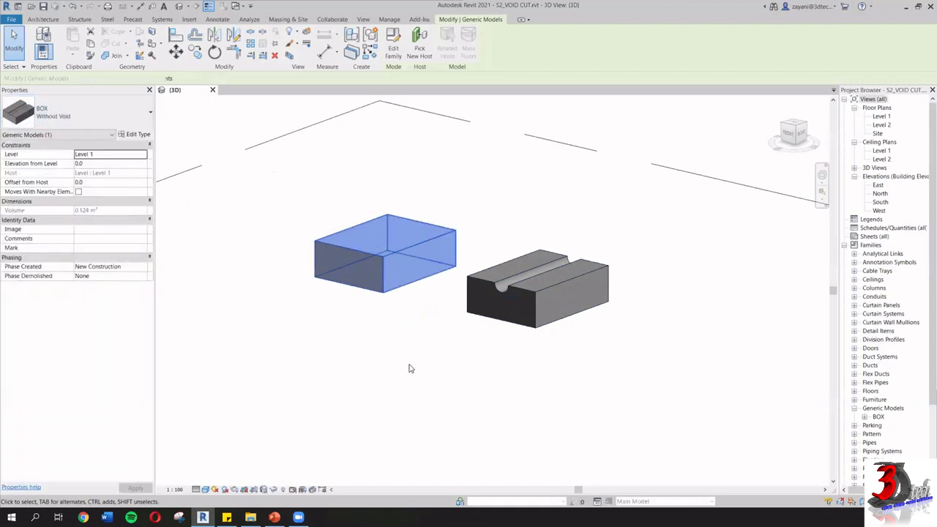
pyautogui.click(455, 395)
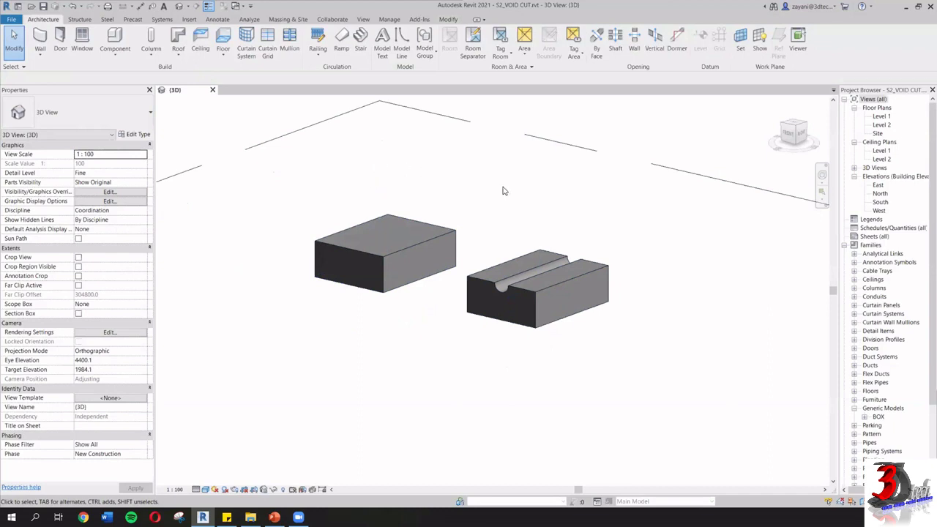
pyautogui.keyDown('shift'); pyautogui.moveTo(503, 191); pyautogui.dragTo(570, 225, button='middle'); pyautogui.keyUp('shift')
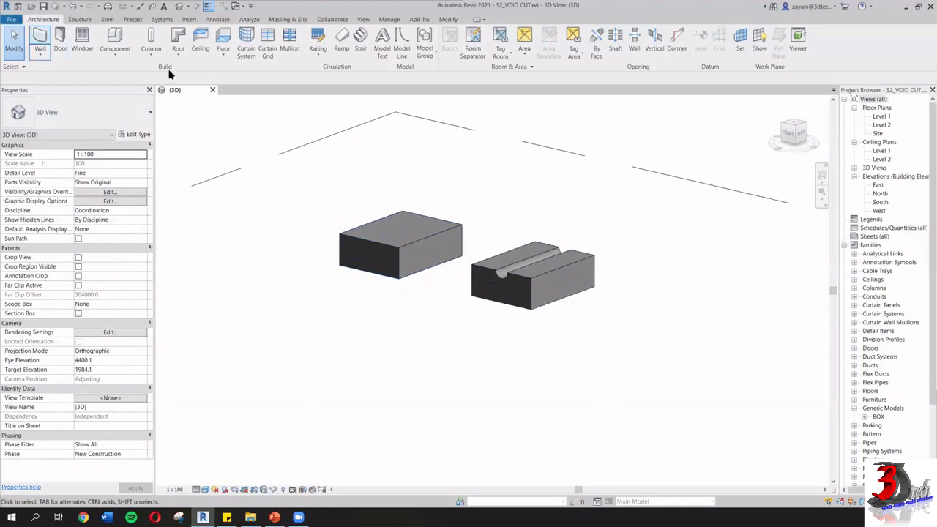
# Step: Create a new family from the English folder's Metric Generic Model.rft template
pyautogui.click(11, 19)
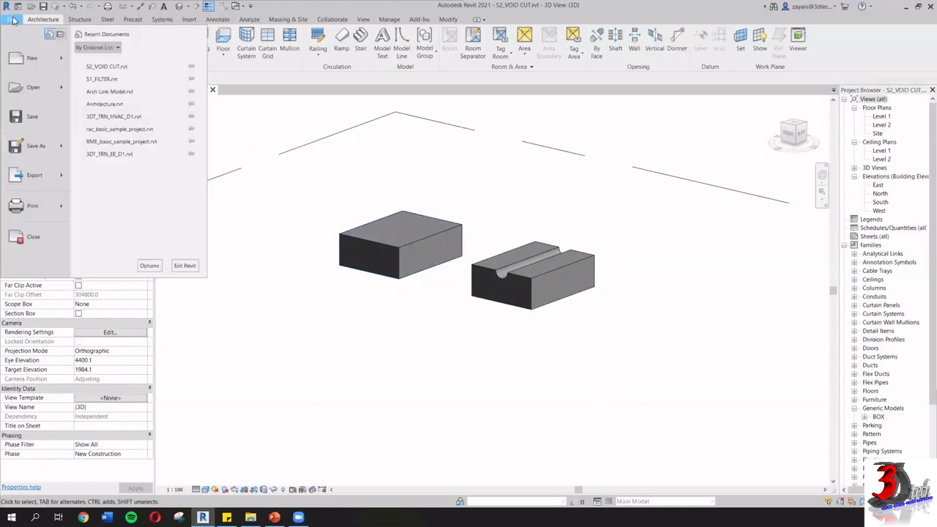
pyautogui.moveTo(64, 60)
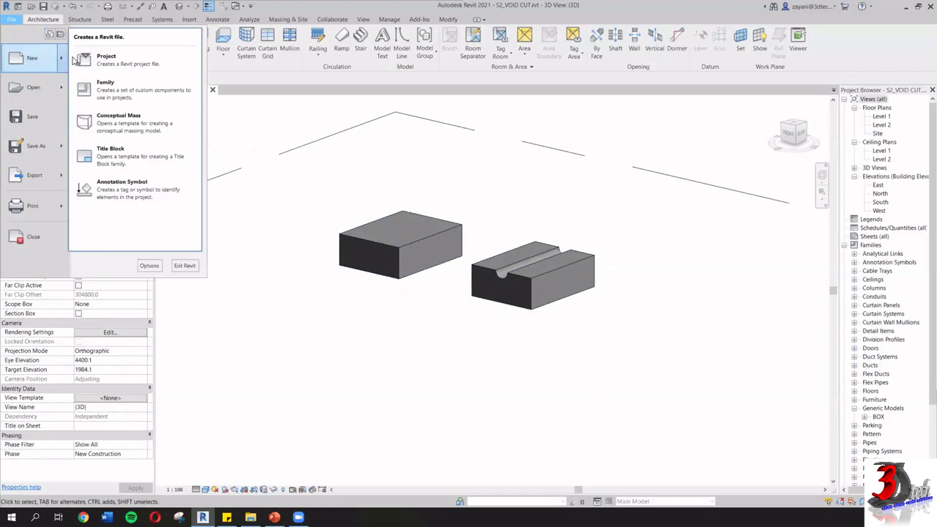
pyautogui.click(151, 90)
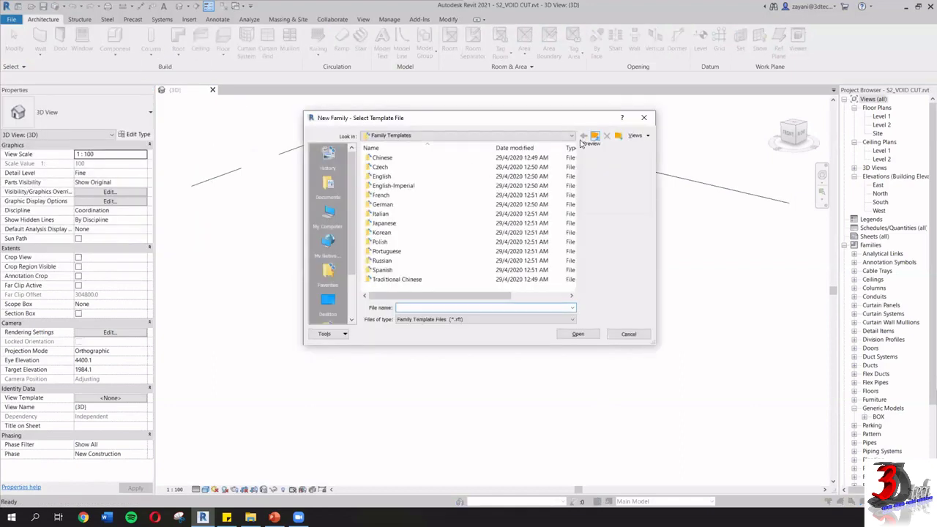
pyautogui.doubleClick(399, 176)
pyautogui.scroll(-6, 402, 182)
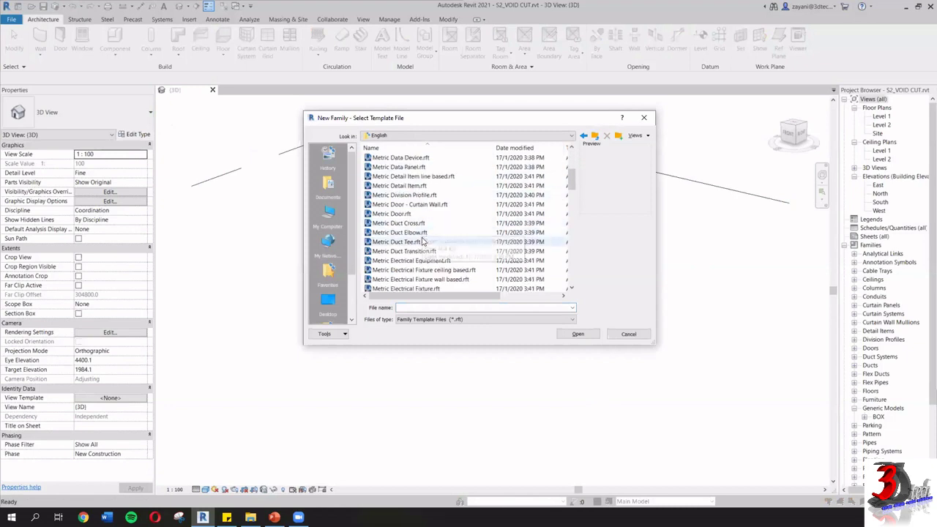
pyautogui.scroll(-1, 424, 260)
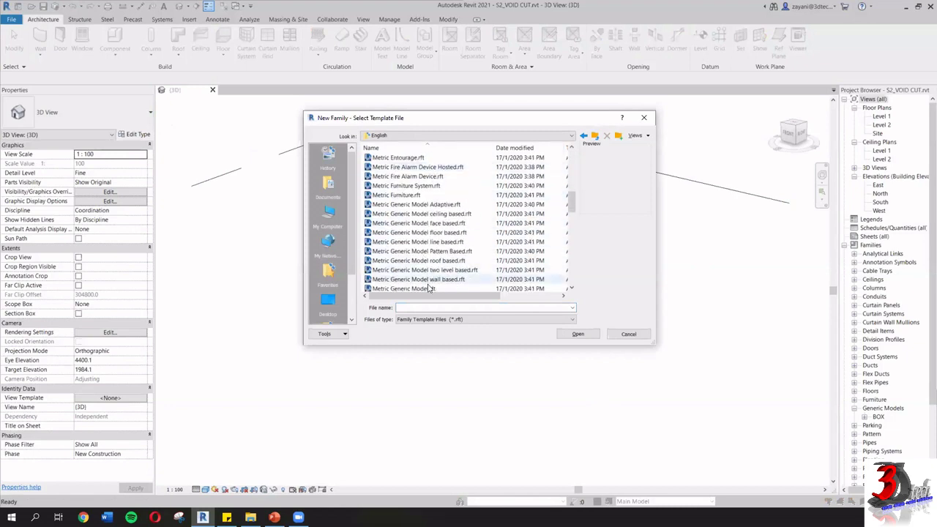
pyautogui.click(430, 287)
pyautogui.scroll(-2, 429, 278)
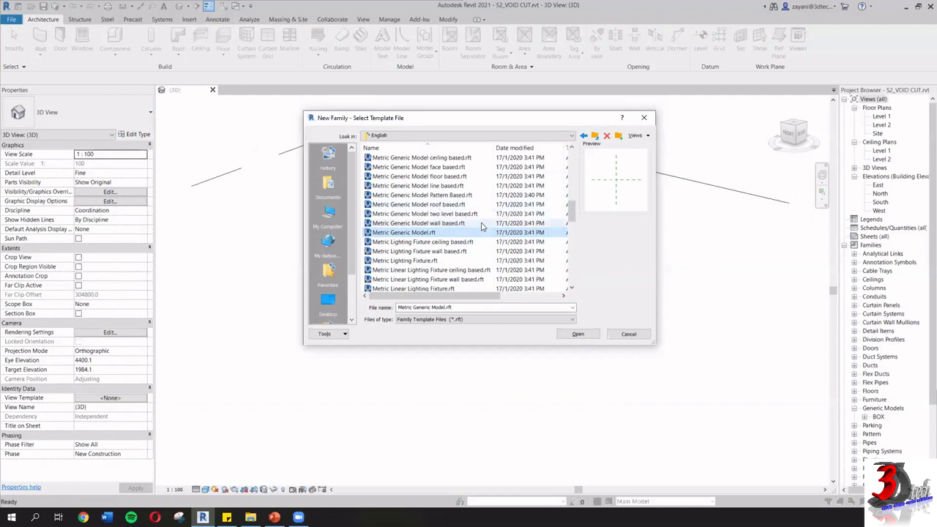
pyautogui.click(578, 333)
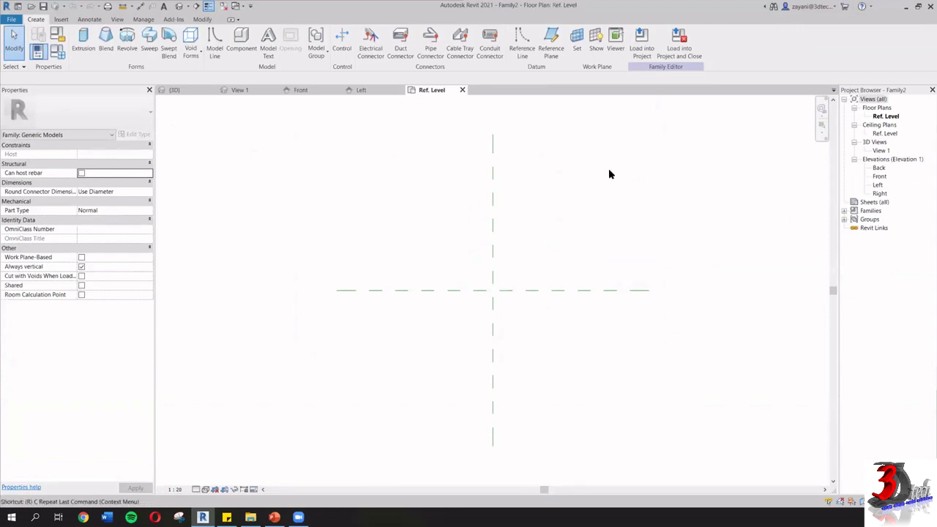
# Step: Draw two vertical and two horizontal reference planes around the family centre with RP
pyautogui.press('r')
pyautogui.press('p')
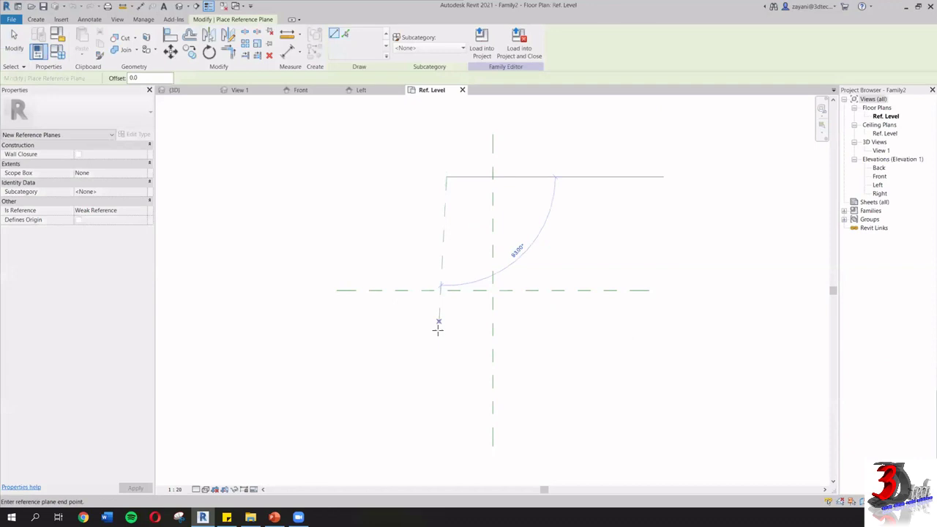
pyautogui.click(447, 363)
pyautogui.click(537, 192)
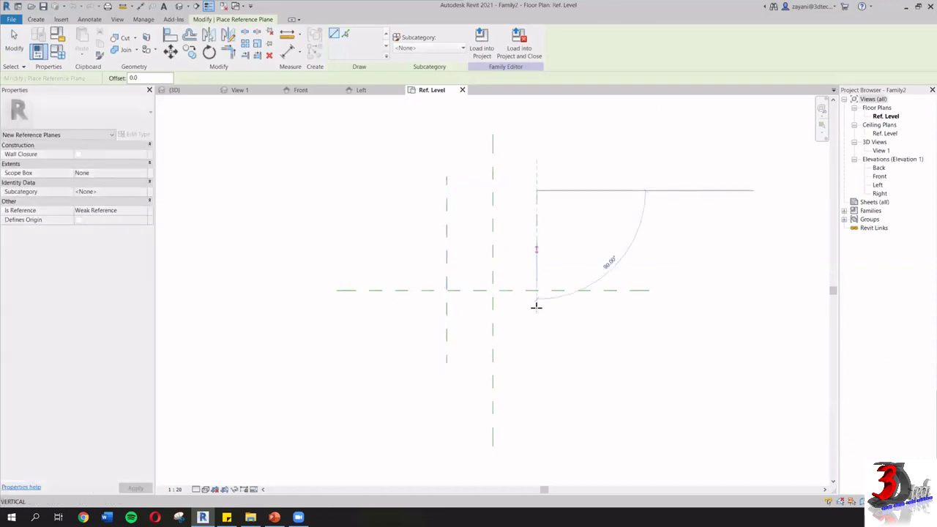
pyautogui.click(536, 377)
pyautogui.click(414, 252)
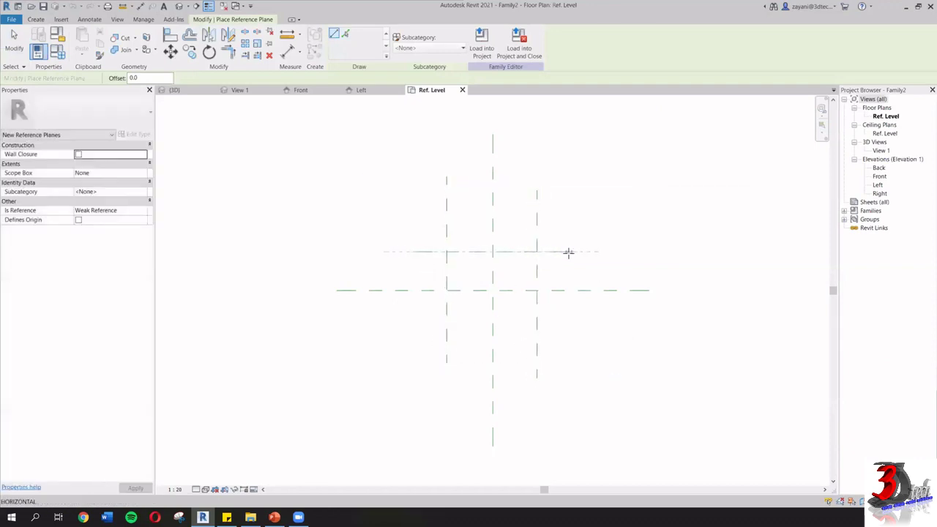
pyautogui.click(569, 251)
pyautogui.click(401, 333)
pyautogui.click(605, 333)
pyautogui.press('Escape')
pyautogui.press('Escape')
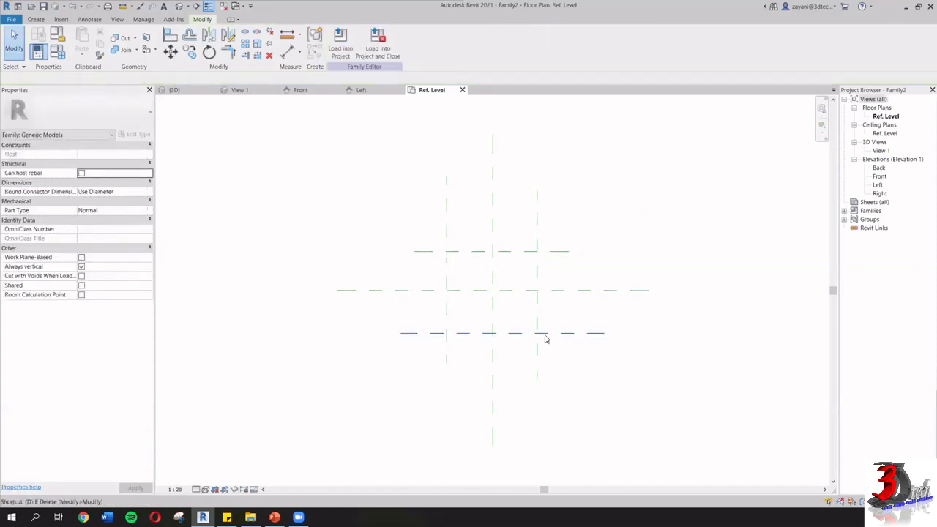
# Step: Dimension the horizontal planes with an EQ chain and an overall 1104 dimension
pyautogui.press('d')
pyautogui.press('i')
pyautogui.click(433, 293)
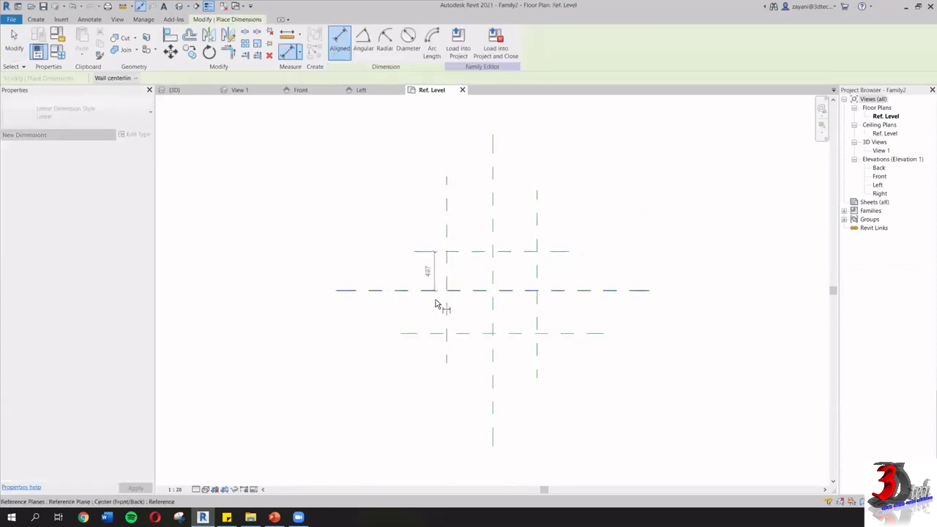
pyautogui.click(433, 333)
pyautogui.click(372, 351)
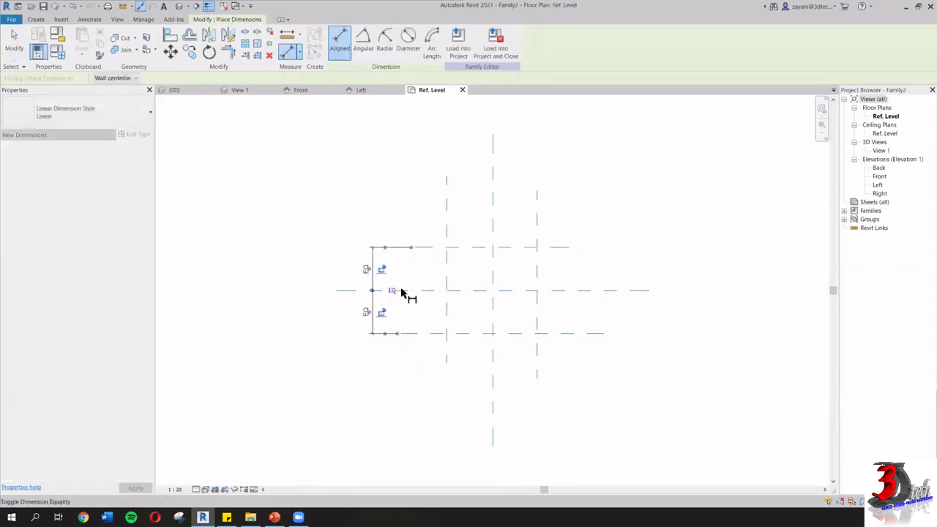
pyautogui.click(393, 292)
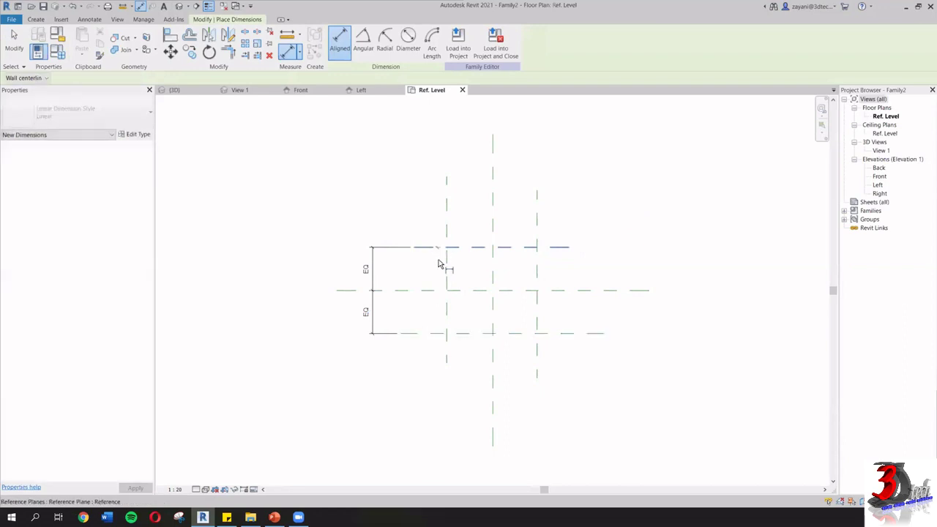
pyautogui.click(440, 248)
pyautogui.click(432, 334)
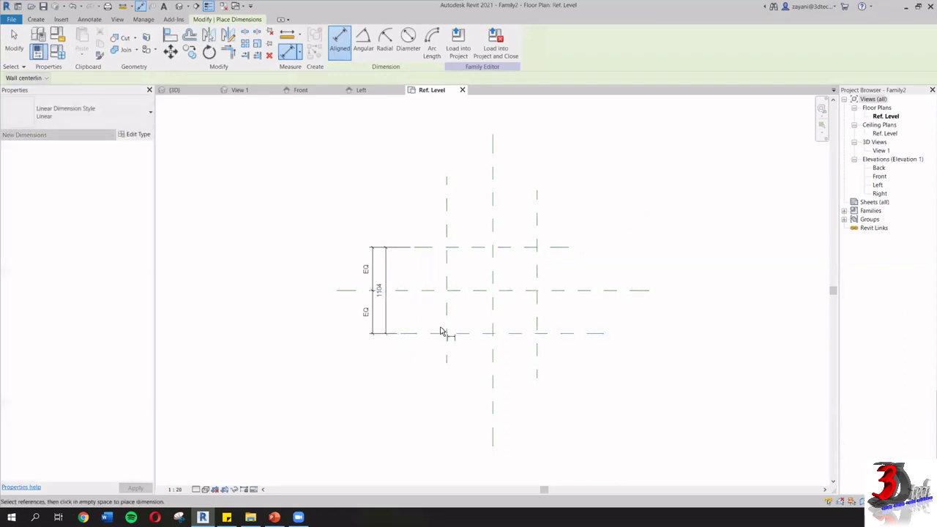
# Step: Add an EQ dimension chain across the vertical planes and pick them for the overall 1129 dimension
pyautogui.click(447, 327)
pyautogui.click(493, 322)
pyautogui.click(535, 335)
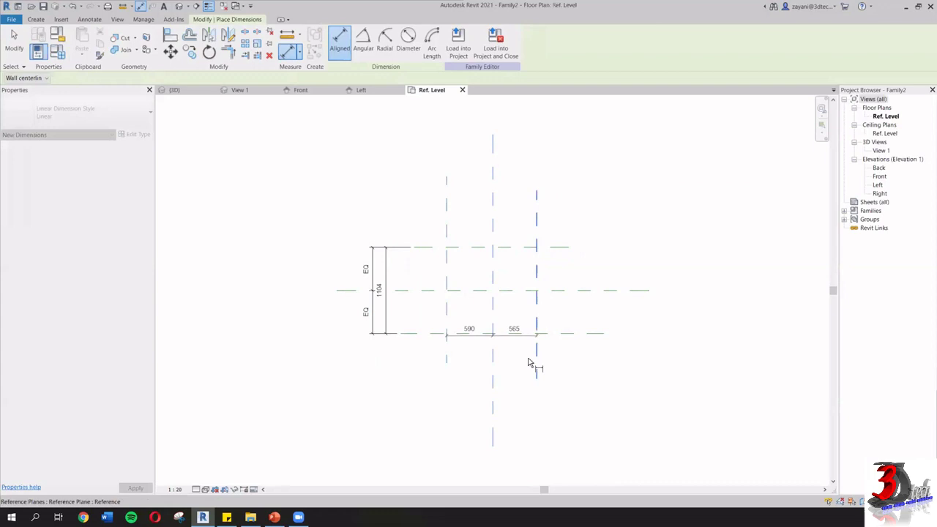
pyautogui.click(531, 402)
pyautogui.click(491, 385)
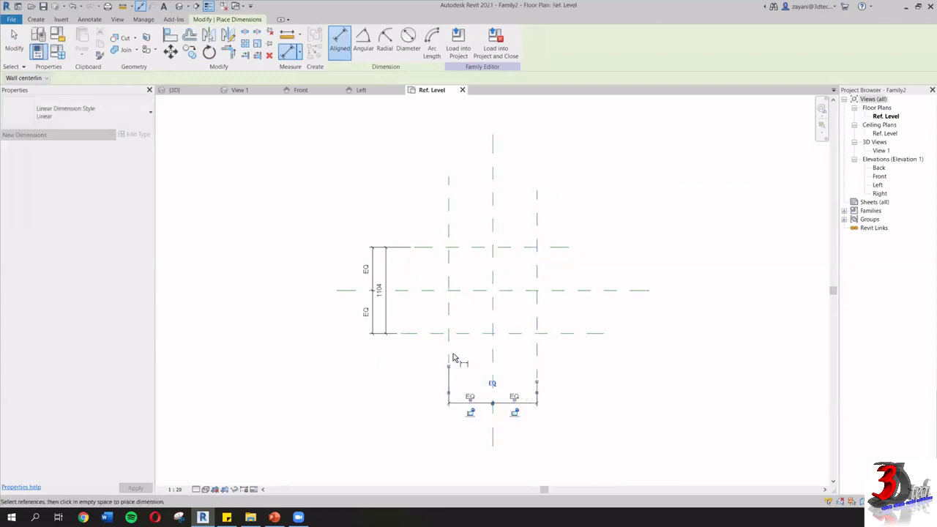
pyautogui.click(449, 353)
pyautogui.click(537, 356)
# Step: Place the overall 1129 dimension and label the 1104 and 1129 dimensions as parameters w and l
pyautogui.click(528, 383)
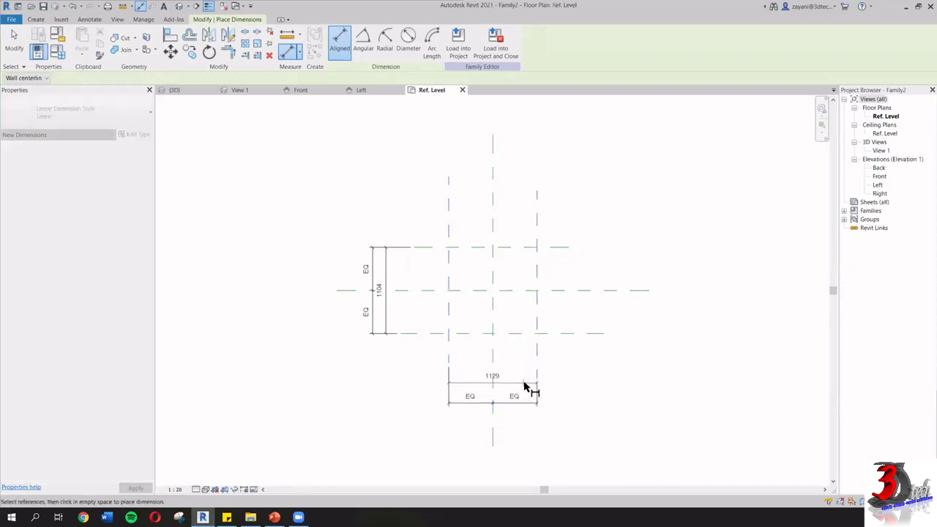
pyautogui.press('Escape')
pyautogui.press('Escape')
pyautogui.click(380, 290)
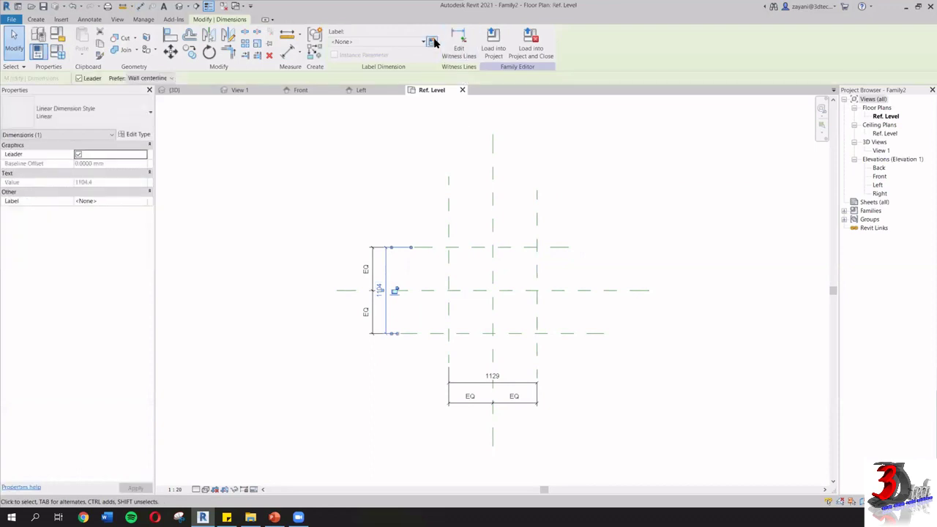
pyautogui.click(394, 290)
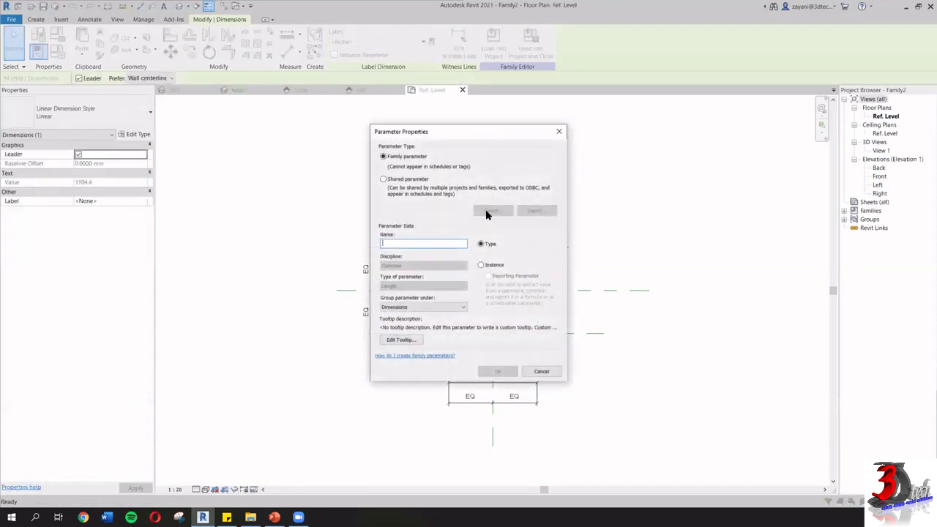
pyautogui.write('w')
pyautogui.click(500, 371)
pyautogui.click(534, 356)
pyautogui.click(492, 382)
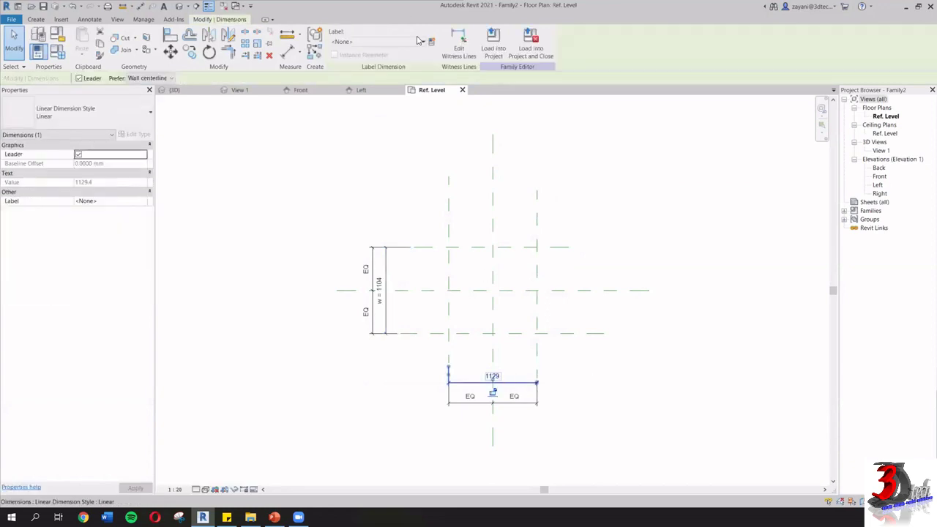
pyautogui.click(493, 393)
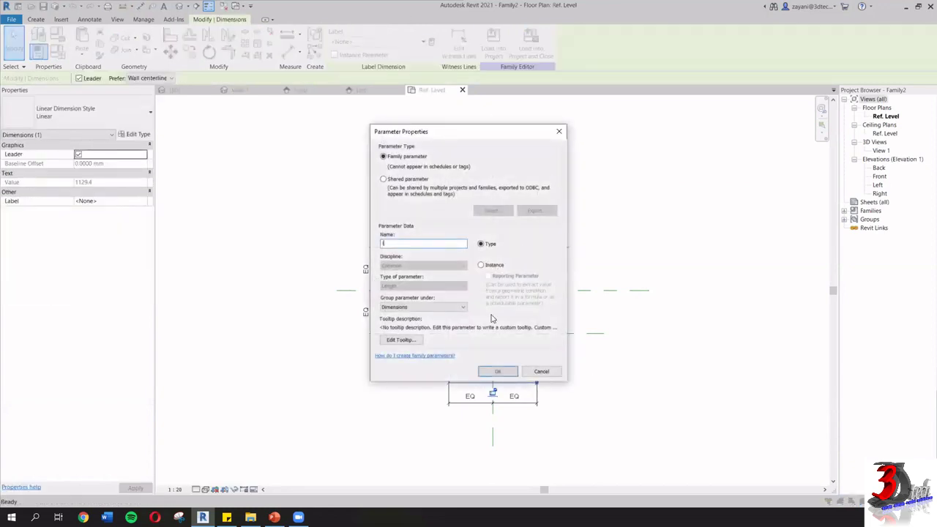
pyautogui.click(495, 371)
pyautogui.click(274, 125)
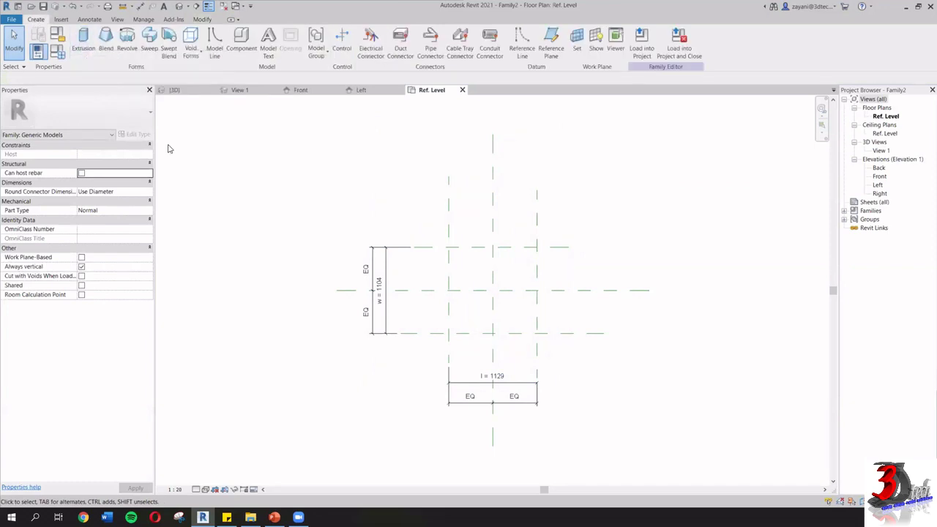
# Step: Extrude a rectangle snapped to the reference plane corners, then view the Front elevation
pyautogui.click(82, 40)
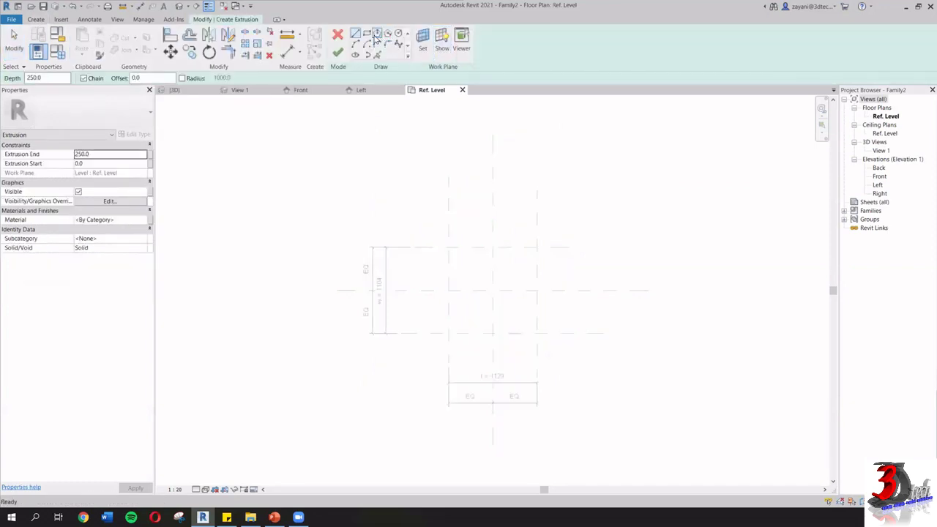
pyautogui.click(367, 35)
pyautogui.click(449, 247)
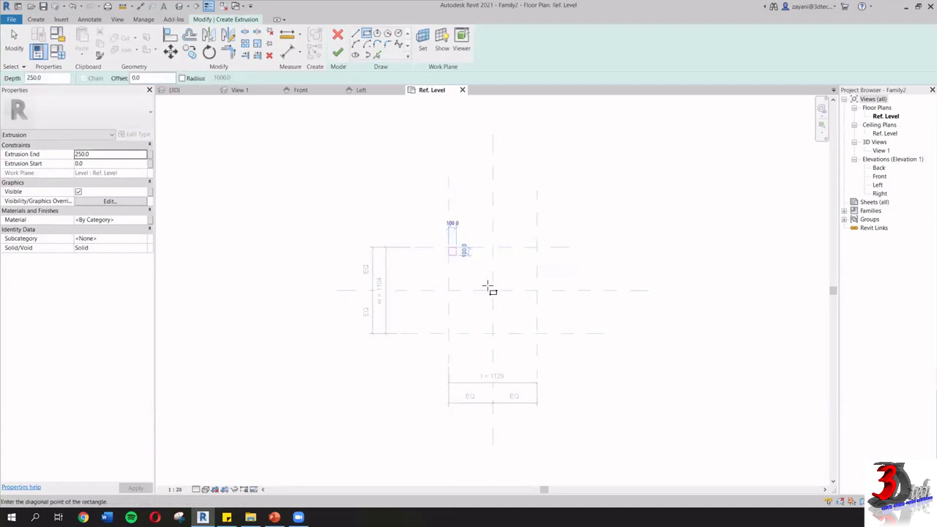
pyautogui.click(537, 333)
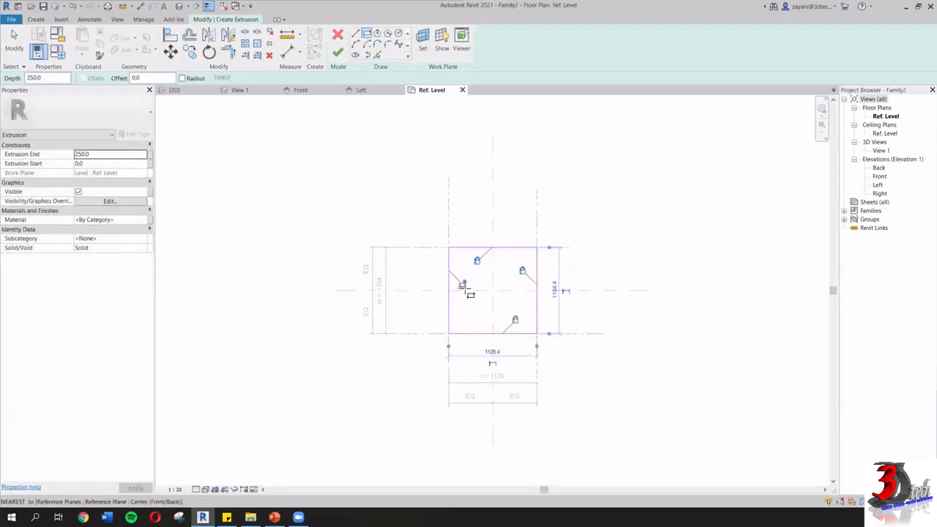
pyautogui.click(338, 53)
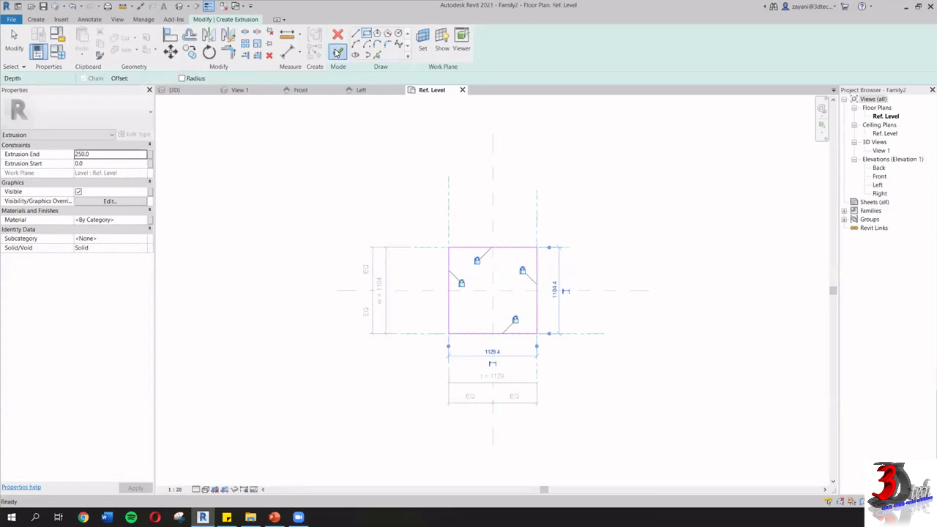
pyautogui.click(308, 90)
# Step: Zoom to fit and draw a horizontal reference plane above the box
pyautogui.click(615, 356)
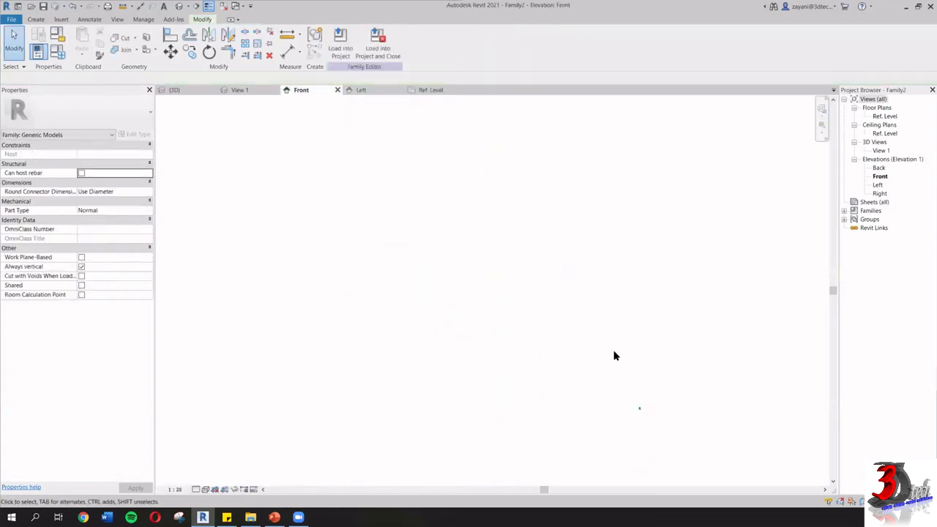
pyautogui.press('z')
pyautogui.press('f')
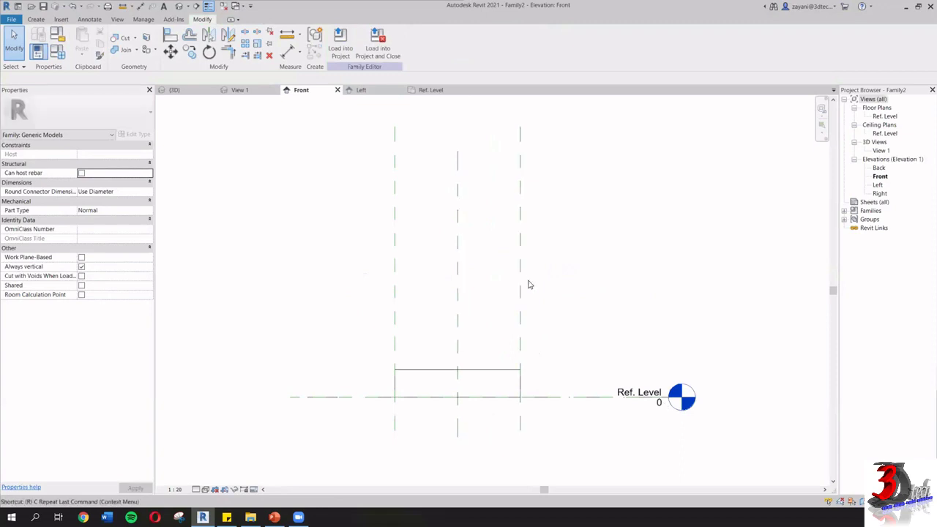
pyautogui.press('r')
pyautogui.press('p')
pyautogui.click(348, 354)
pyautogui.click(565, 354)
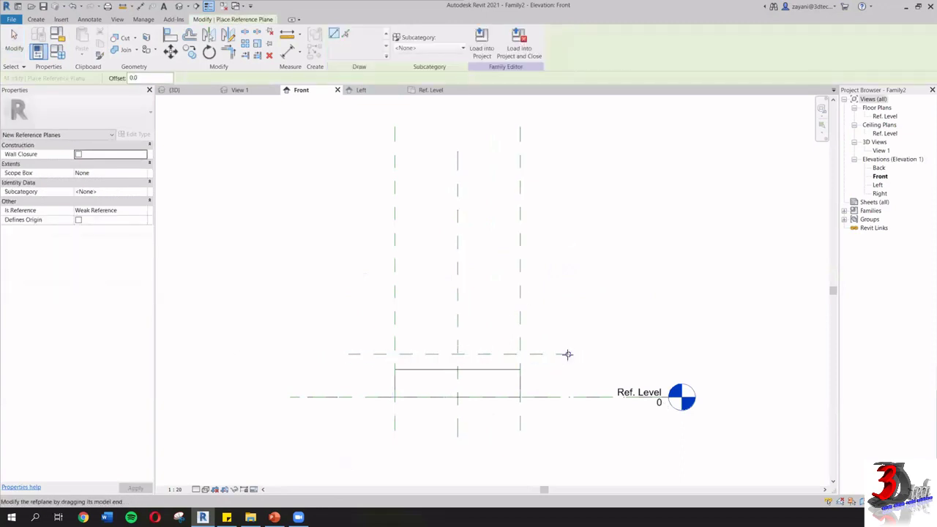
pyautogui.press('Escape')
pyautogui.press('Escape')
# Step: Dimension the new plane from Ref. Level at 386 and label it as parameter h
pyautogui.press('d')
pyautogui.press('i')
pyautogui.click(370, 355)
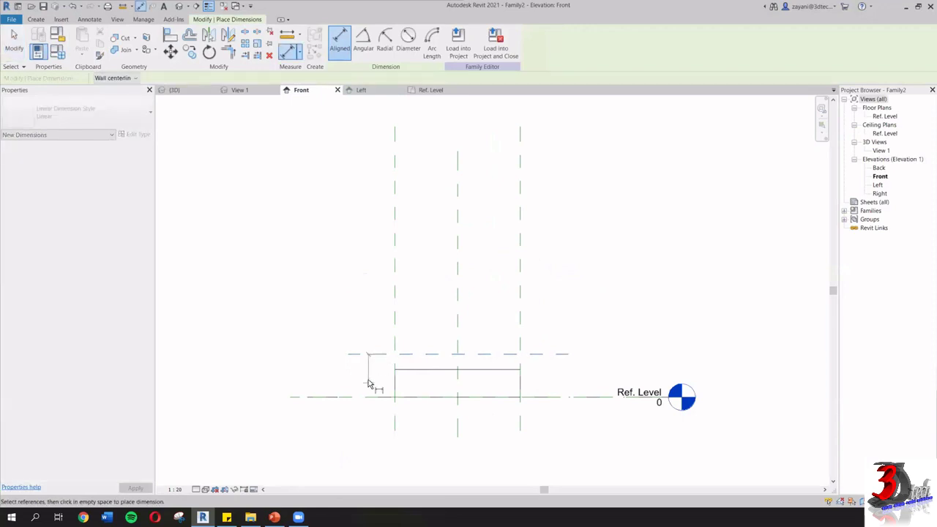
pyautogui.click(368, 401)
pyautogui.click(309, 443)
pyautogui.press('Escape')
pyautogui.press('Escape')
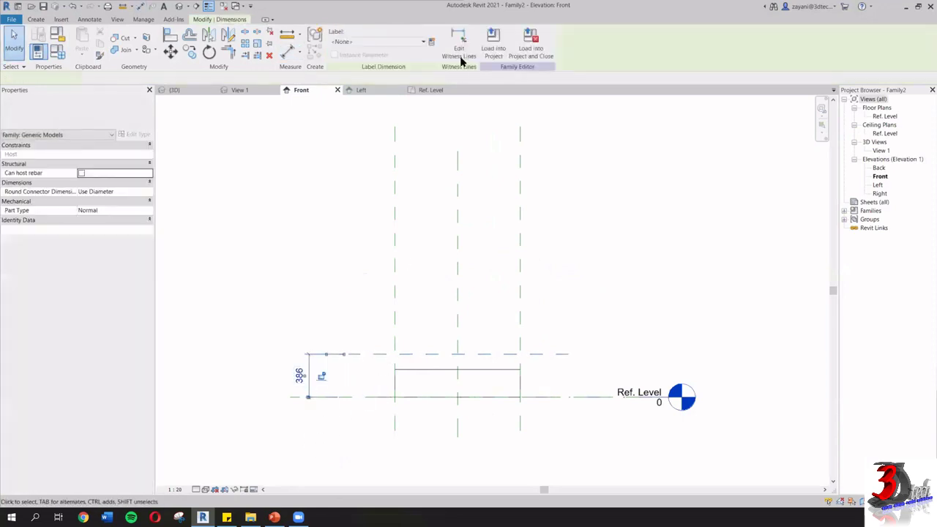
pyautogui.click(433, 41)
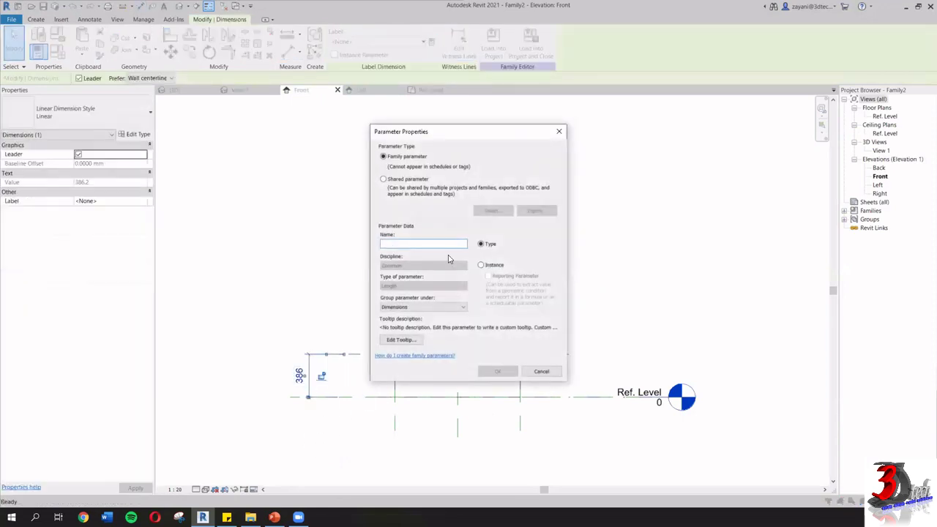
pyautogui.write('h')
pyautogui.click(497, 371)
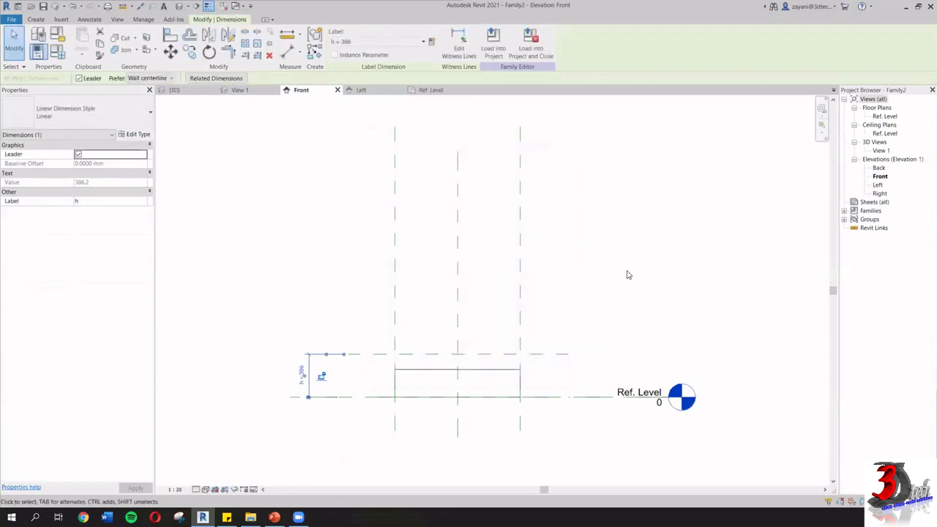
# Step: Drag the extrusion's top up to the h reference plane, then switch to 3D View 1
pyautogui.click(462, 377)
pyautogui.click(460, 370)
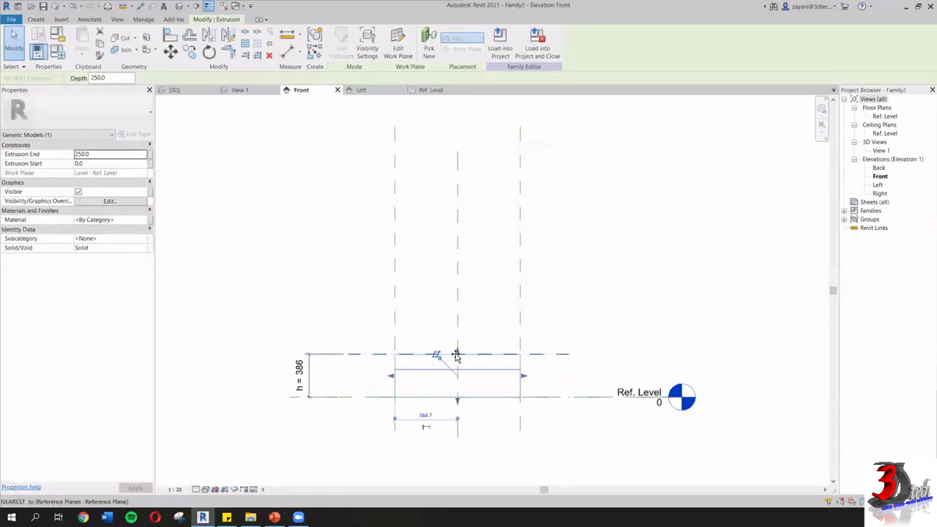
pyautogui.moveTo(456, 355); pyautogui.dragTo(457, 355)
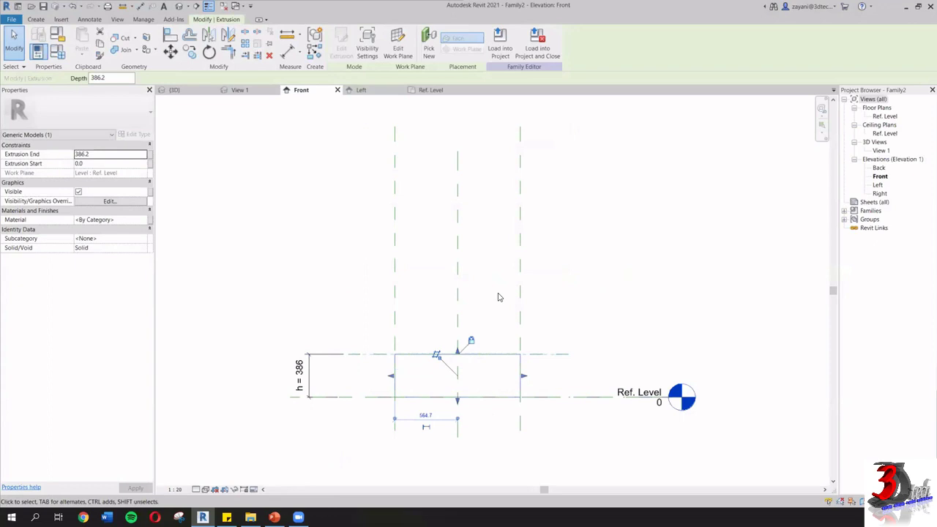
pyautogui.click(498, 297)
pyautogui.click(246, 90)
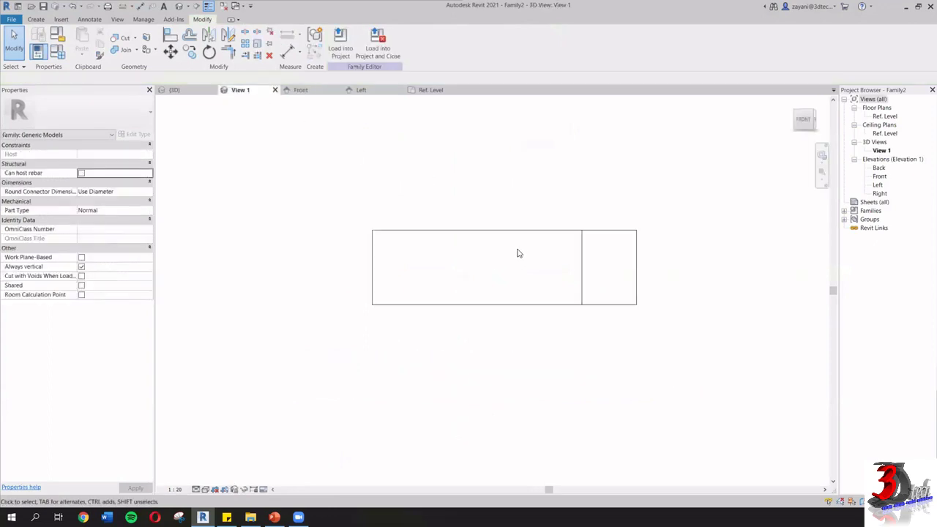
# Step: Set the 3D view's visual style to Shaded and zoom to frame the box
pyautogui.click(196, 490)
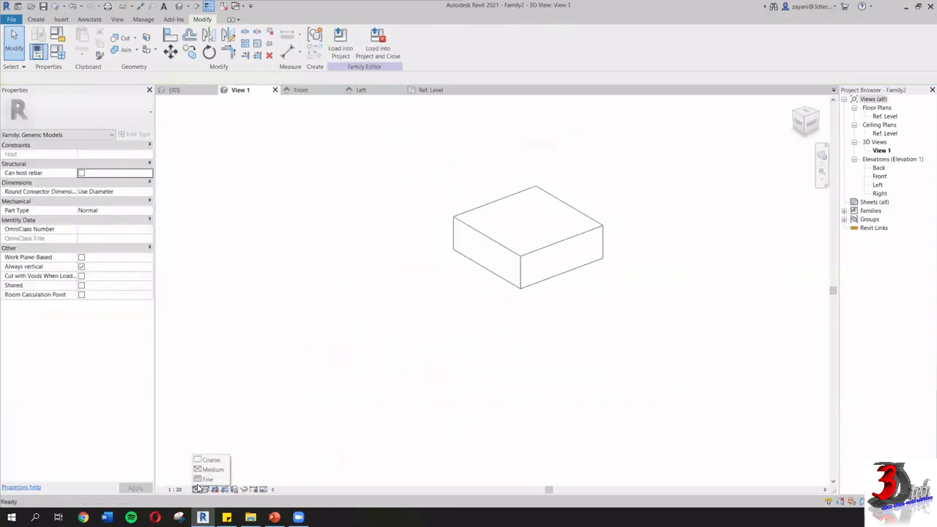
pyautogui.click(206, 489)
pyautogui.click(235, 454)
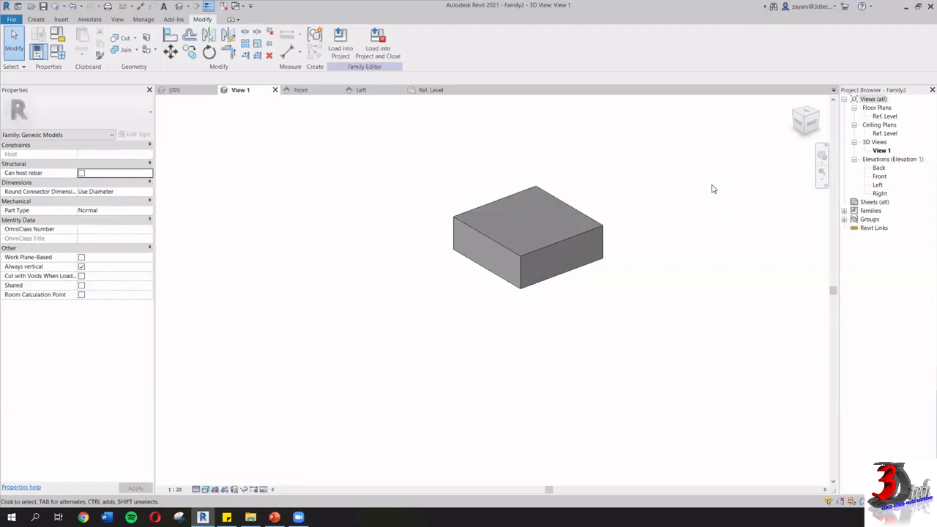
pyautogui.scroll(3, 586, 212)
pyautogui.scroll(-2, 601, 237)
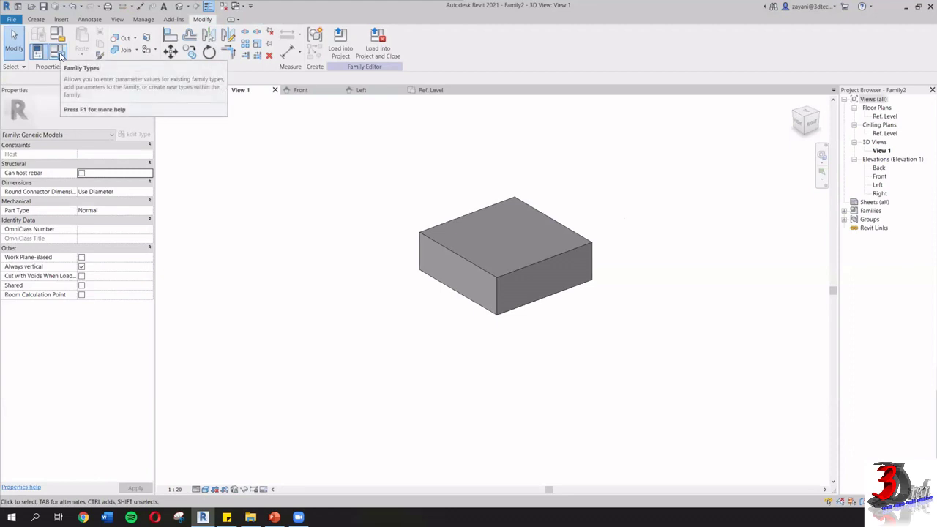
# Step: Add the family types Without Void and With Void in the Family Types dialog
pyautogui.click(59, 52)
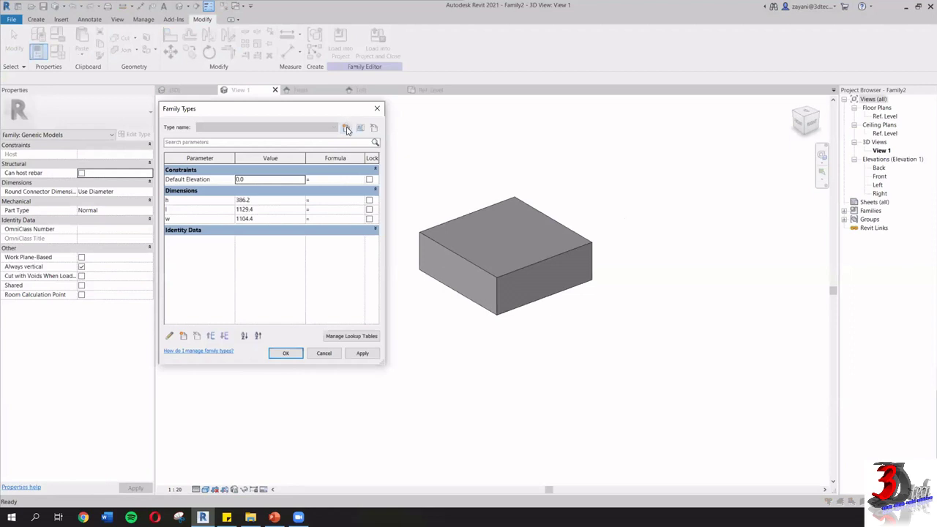
pyautogui.click(347, 129)
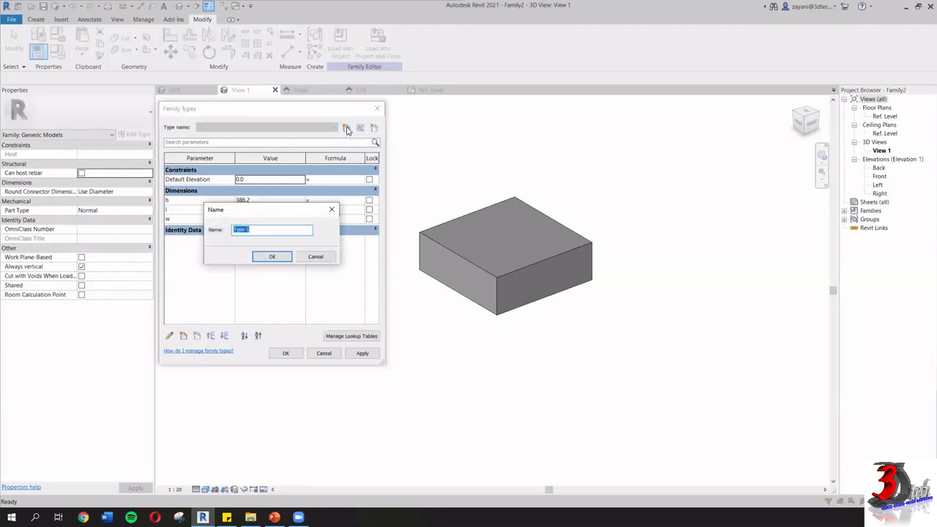
pyautogui.write('Without Void')
pyautogui.click(289, 255)
pyautogui.click(347, 129)
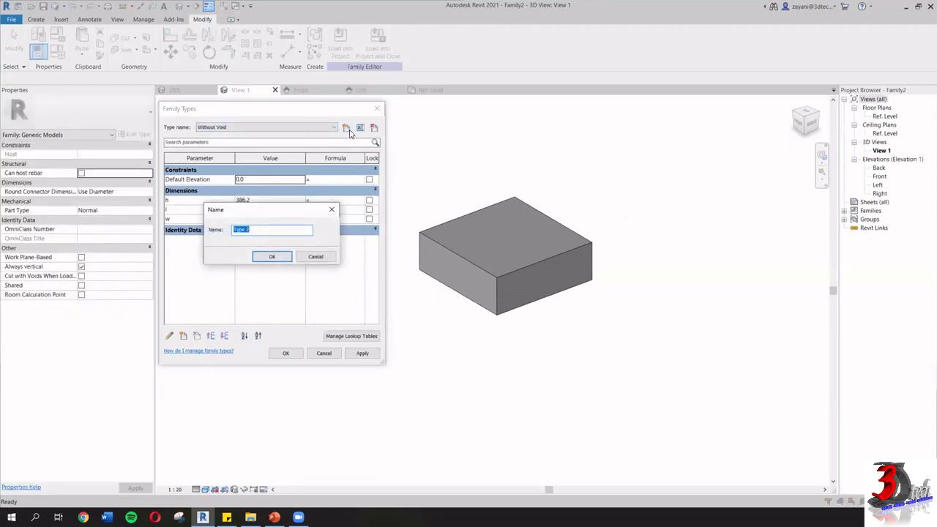
pyautogui.write('With Void')
pyautogui.click(278, 255)
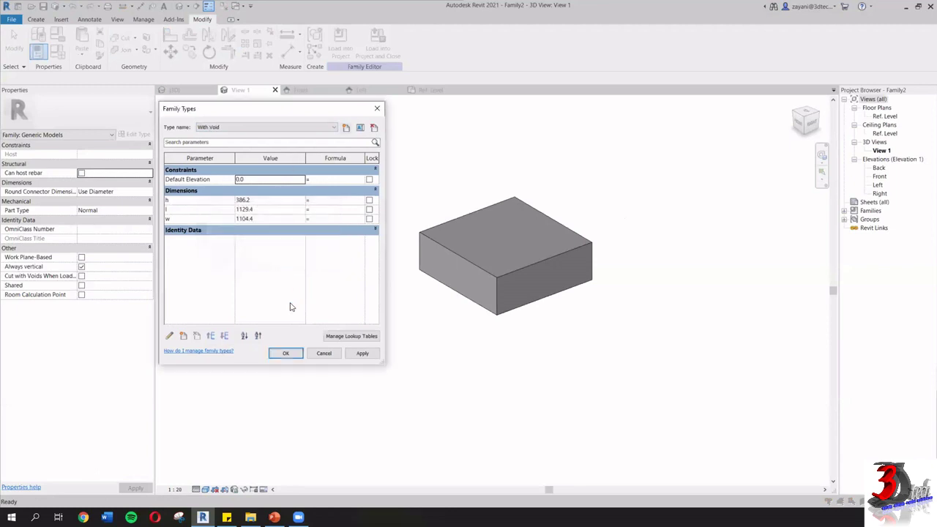
pyautogui.click(298, 356)
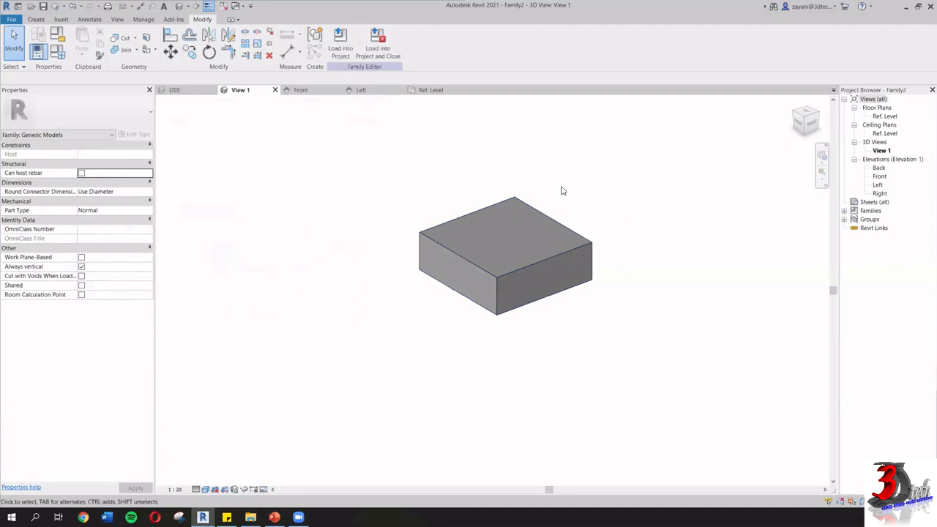
# Step: Create a Yes/No type parameter named Void grouped under Other, then view the Front elevation
pyautogui.click(58, 51)
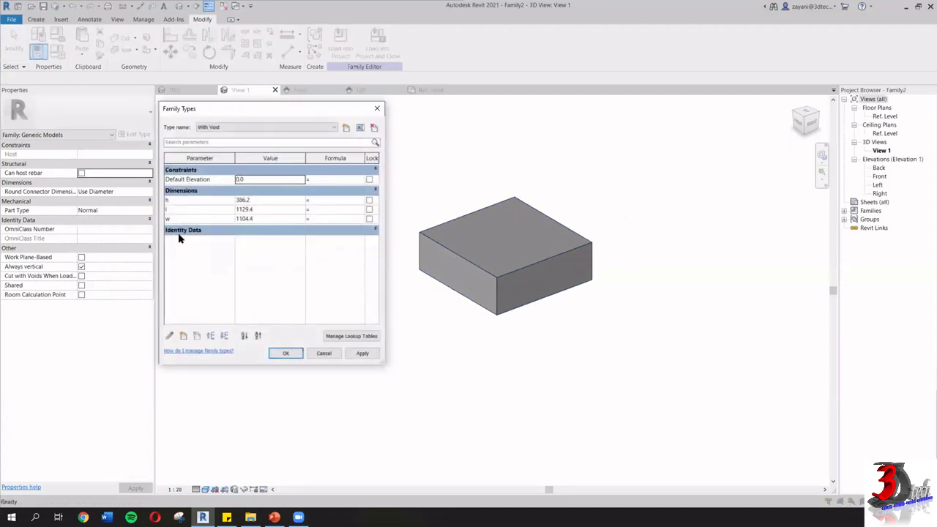
pyautogui.click(183, 338)
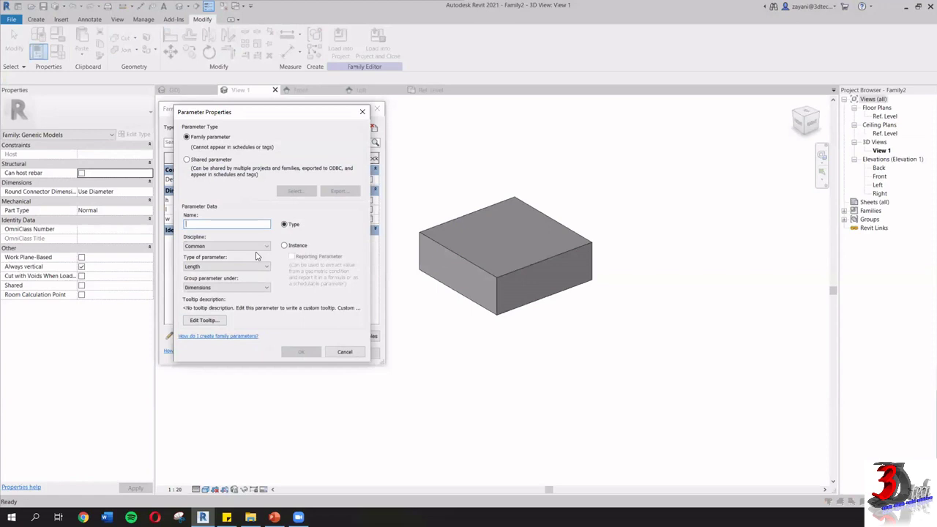
pyautogui.write('vo')
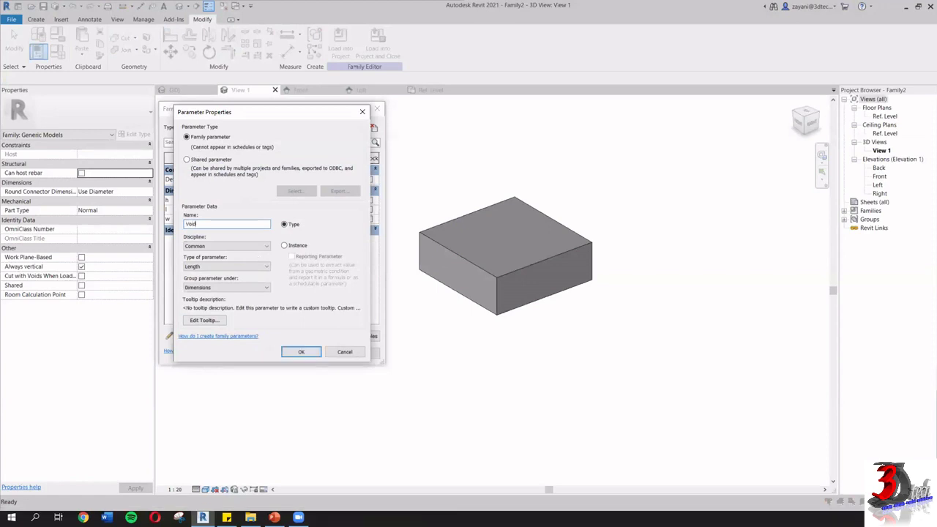
pyautogui.click(229, 268)
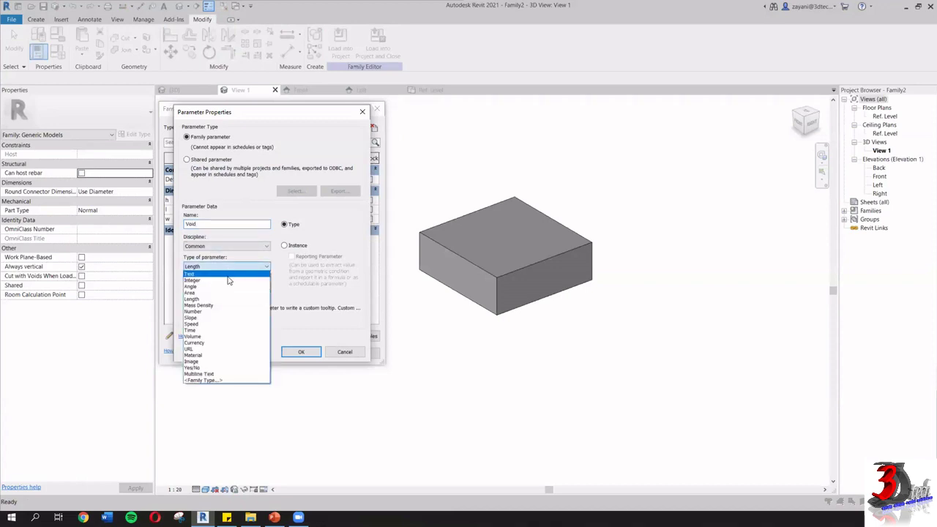
pyautogui.click(212, 368)
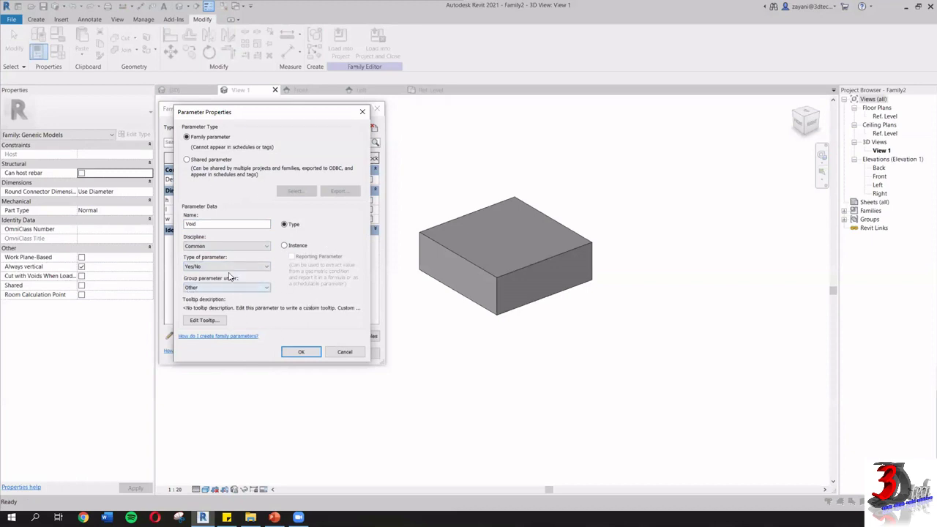
pyautogui.click(300, 353)
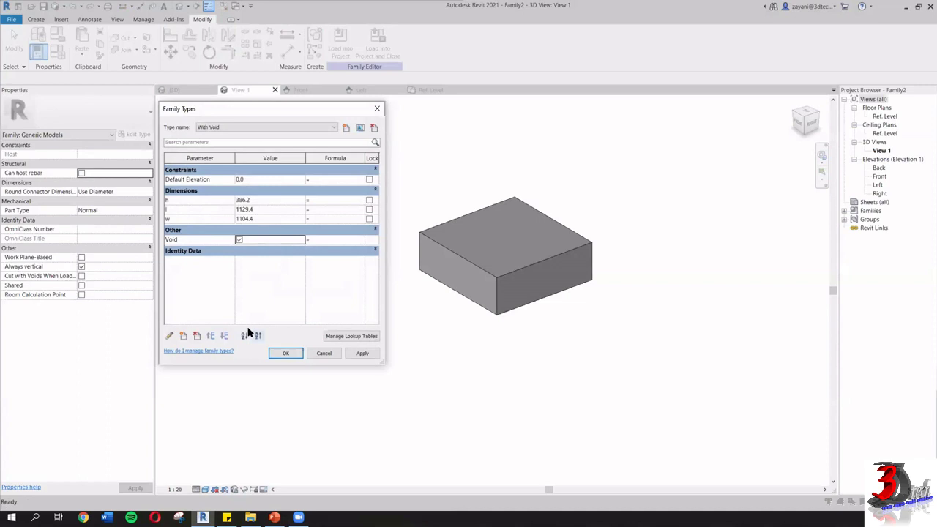
pyautogui.click(285, 353)
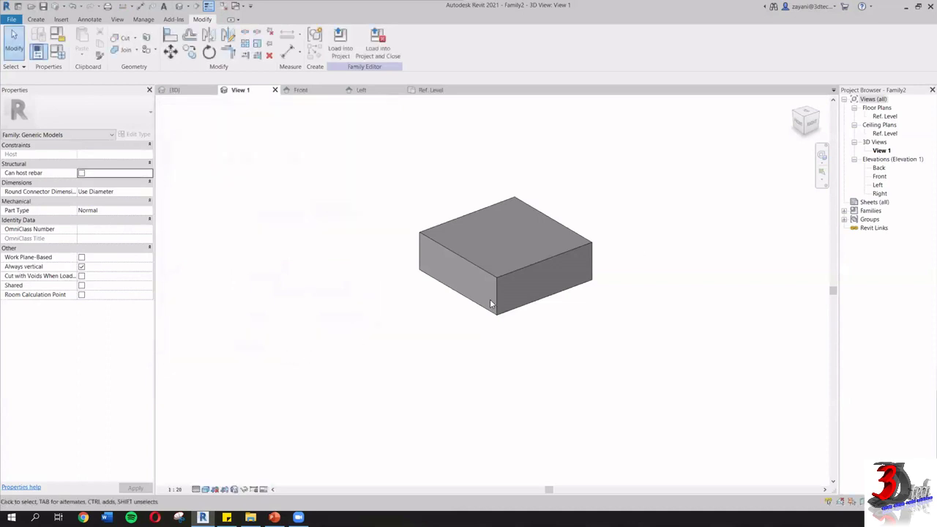
pyautogui.click(317, 92)
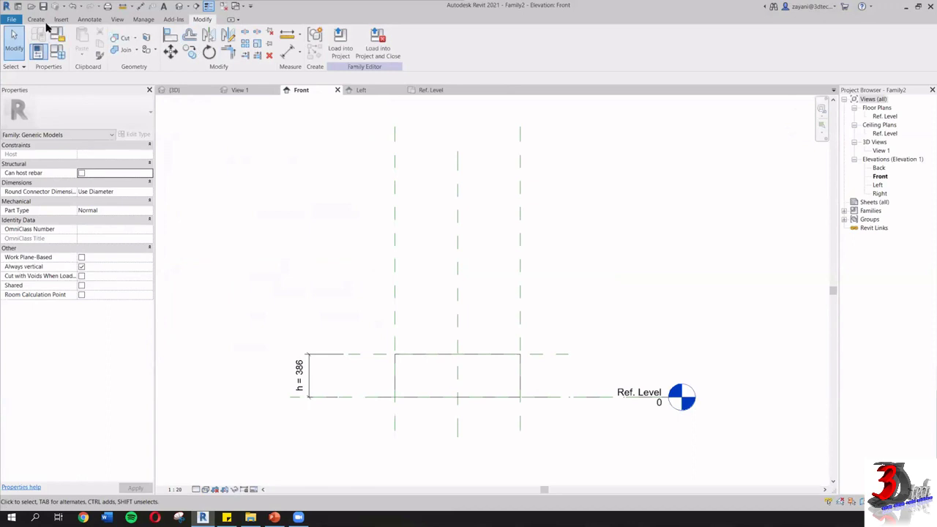
# Step: Sketch a circular void extrusion centred on the box's top edge midpoint and finish it
pyautogui.click(35, 20)
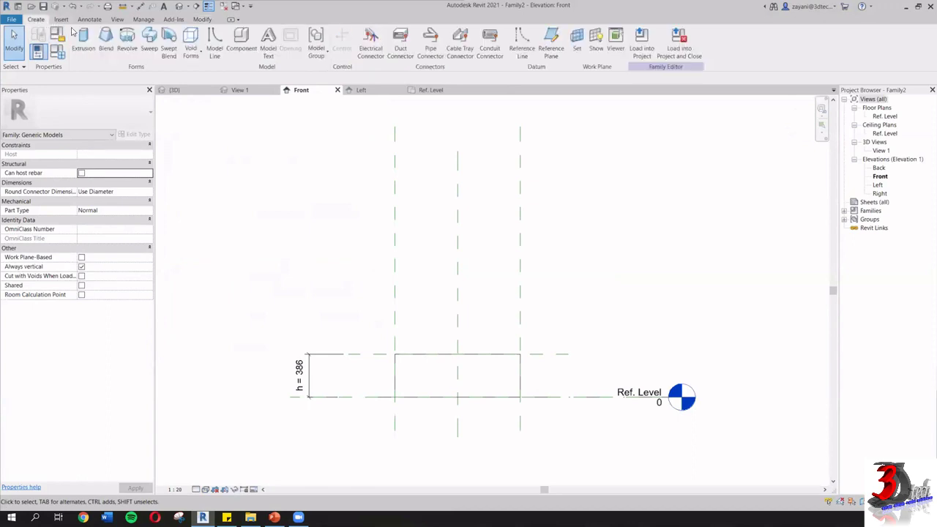
pyautogui.click(189, 49)
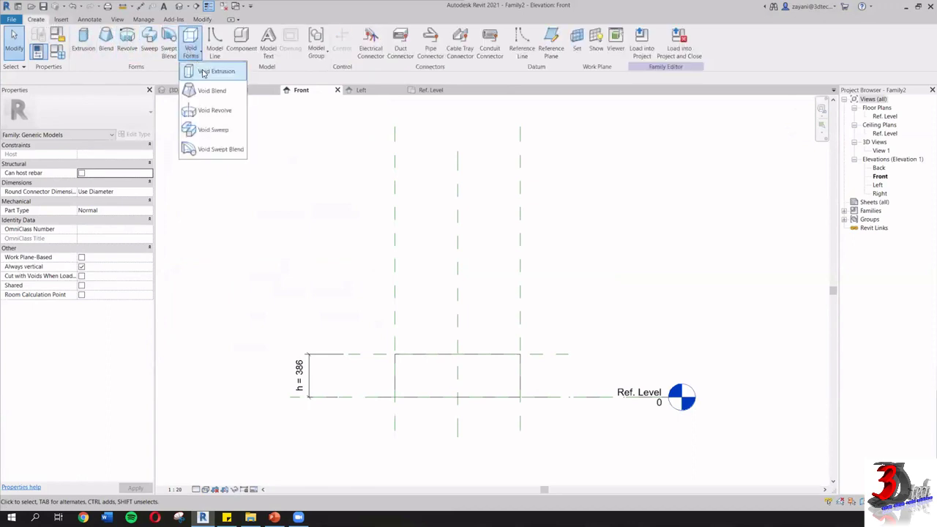
pyautogui.click(217, 72)
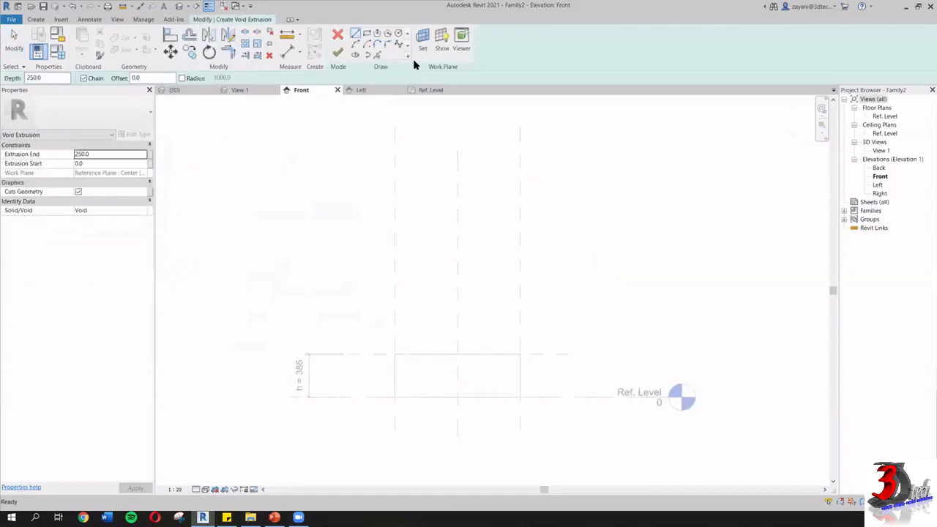
pyautogui.click(399, 35)
pyautogui.scroll(3, 484, 396)
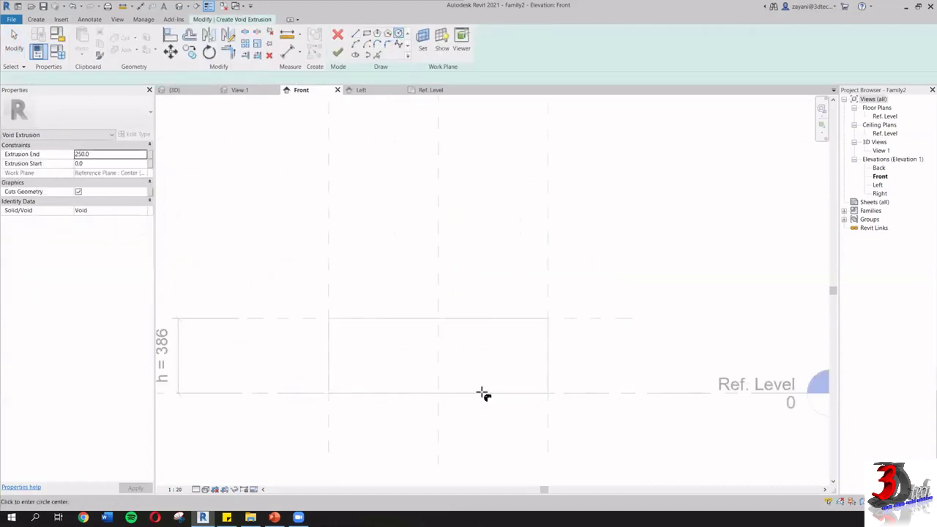
pyautogui.click(439, 319)
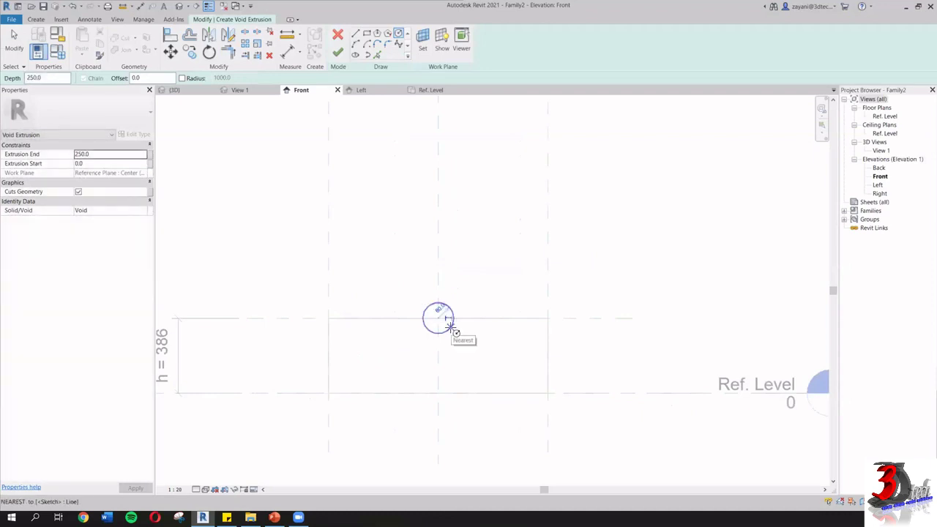
pyautogui.click(454, 332)
pyautogui.press('Escape')
pyautogui.click(337, 55)
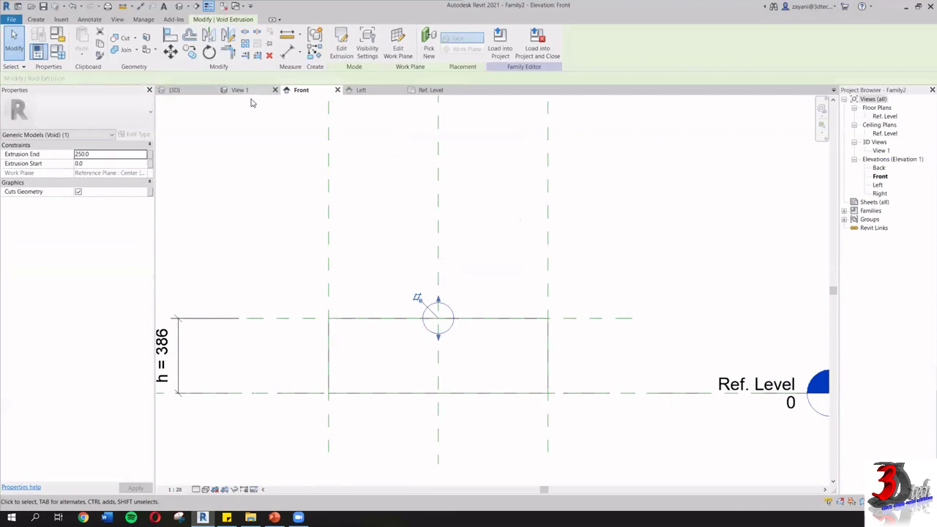
# Step: Stretch the void cylinder through the whole box so a round groove runs across its top
pyautogui.click(239, 90)
pyautogui.moveTo(479, 250); pyautogui.dragTo(573, 254)
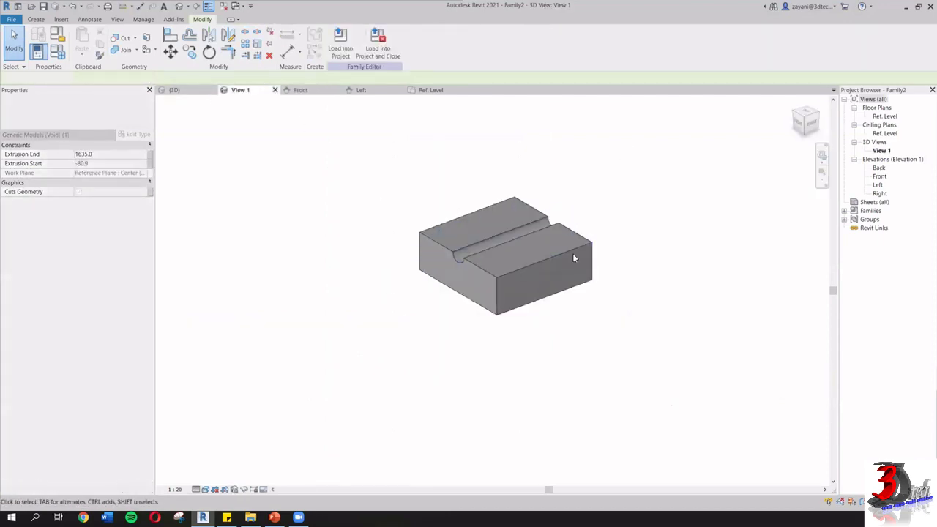
pyautogui.press('Escape')
pyautogui.keyDown('shift'); pyautogui.moveTo(573, 254); pyautogui.dragTo(565, 306, button='middle'); pyautogui.keyUp('shift')
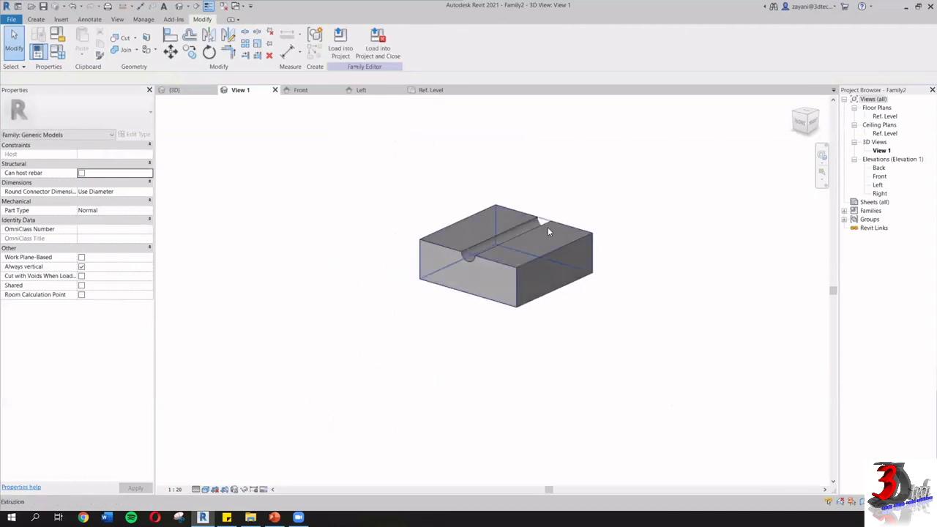
pyautogui.keyDown('shift'); pyautogui.moveTo(563, 251); pyautogui.dragTo(535, 339, button='middle'); pyautogui.keyUp('shift')
pyautogui.scroll(2, 628, 216)
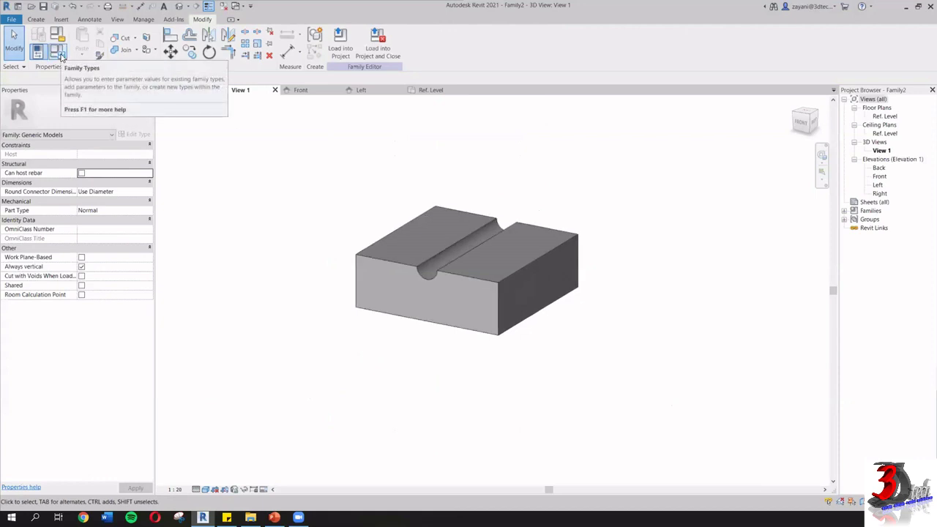
# Step: Uncheck the Void parameter for the Without Void type, apply it, and reopen Family Types
pyautogui.click(58, 52)
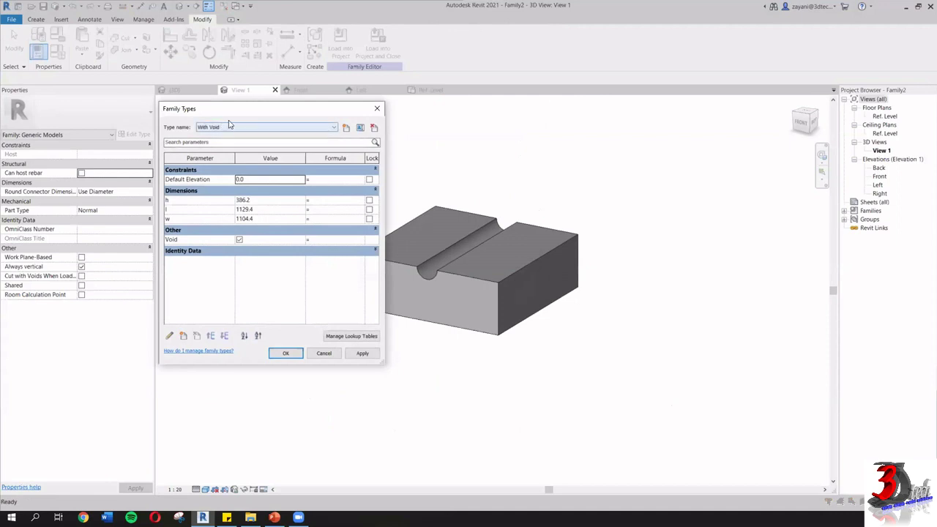
pyautogui.click(258, 128)
pyautogui.click(242, 139)
pyautogui.click(239, 240)
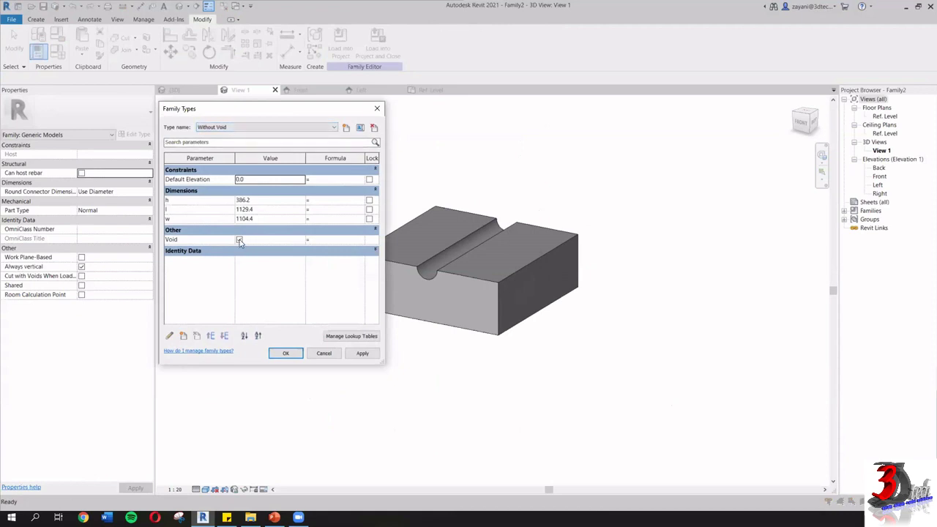
pyautogui.click(240, 241)
pyautogui.click(350, 356)
pyautogui.click(292, 356)
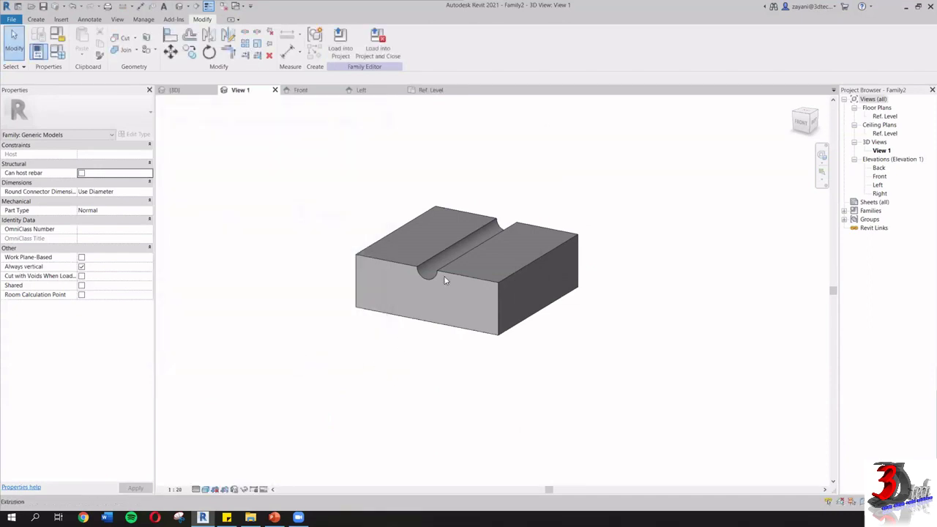
pyautogui.click(59, 52)
# Step: Switch the family back to the With Void type
pyautogui.click(221, 129)
pyautogui.click(222, 136)
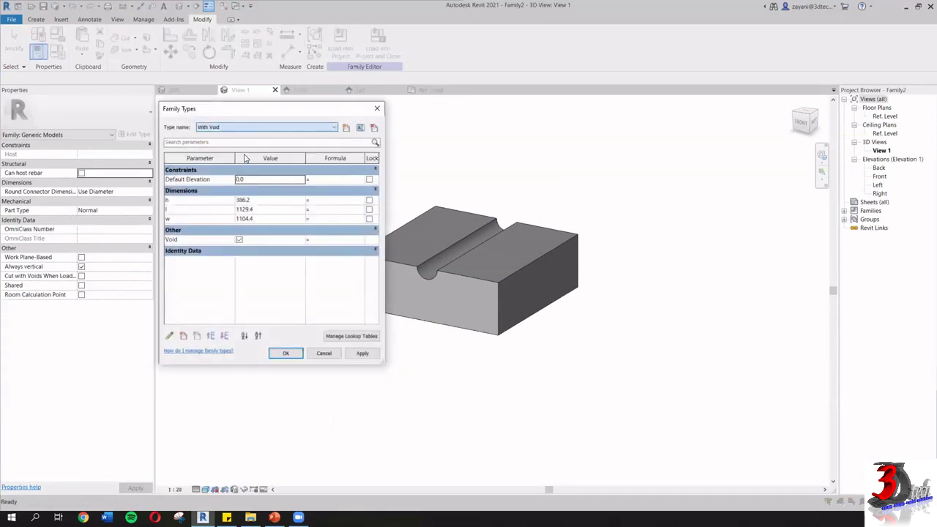
pyautogui.click(287, 355)
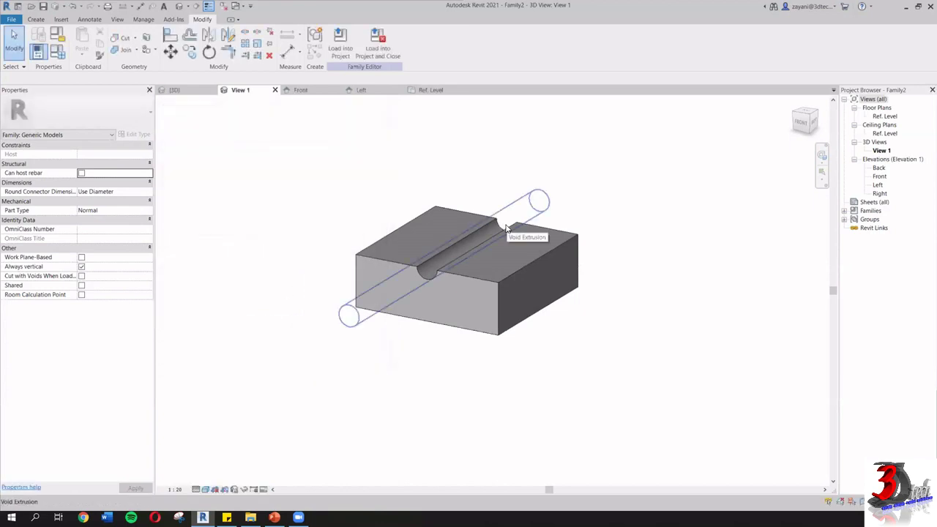
# Step: Associate the void extrusion's Cuts Geometry with the Void family parameter
pyautogui.click(506, 230)
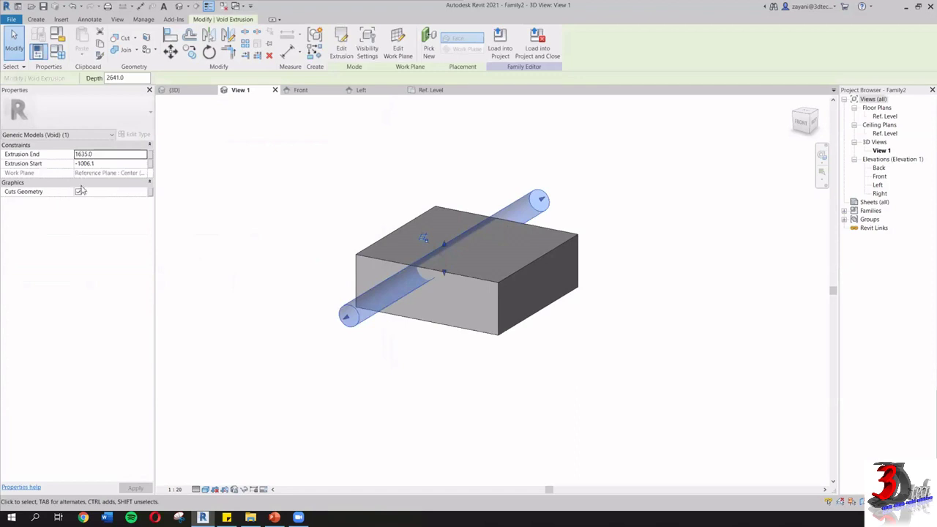
pyautogui.click(150, 193)
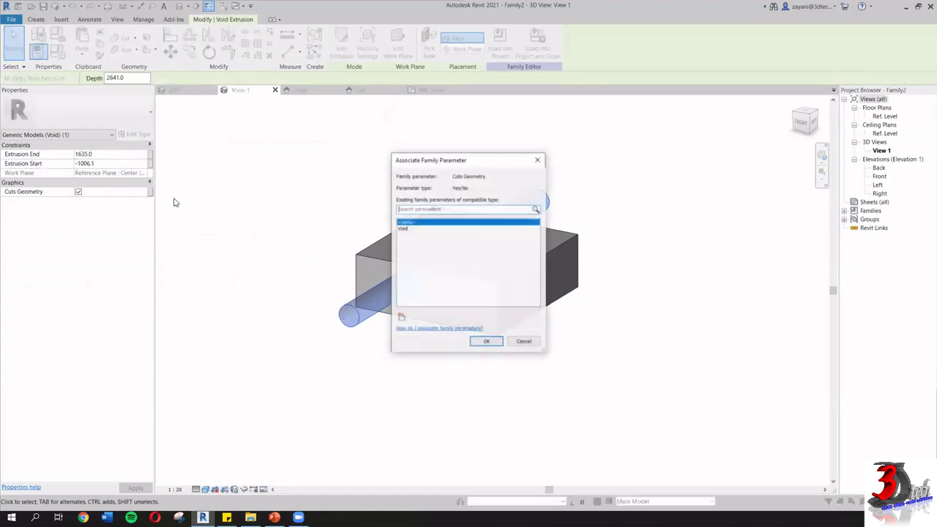
pyautogui.click(409, 228)
pyautogui.click(488, 343)
pyautogui.click(651, 322)
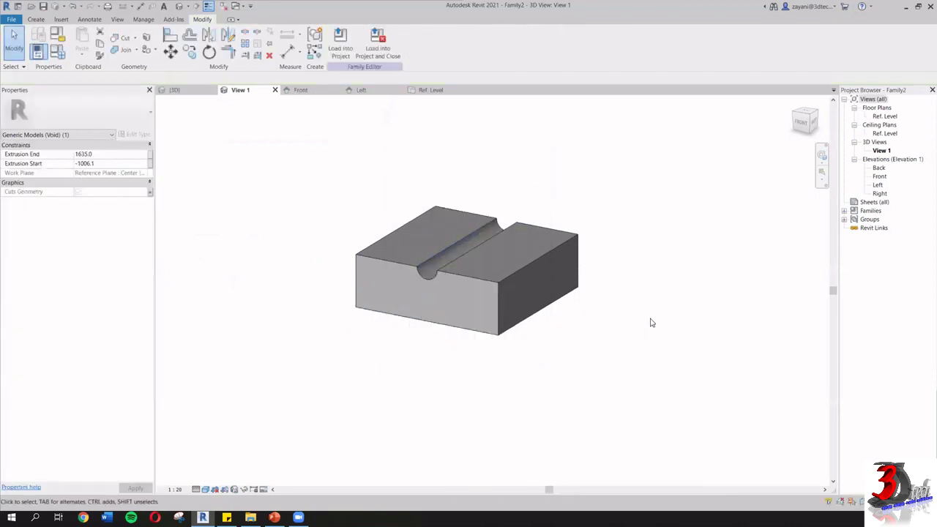
# Step: Review the family types with With Void active, closing without changes
pyautogui.scroll(-2, 651, 307)
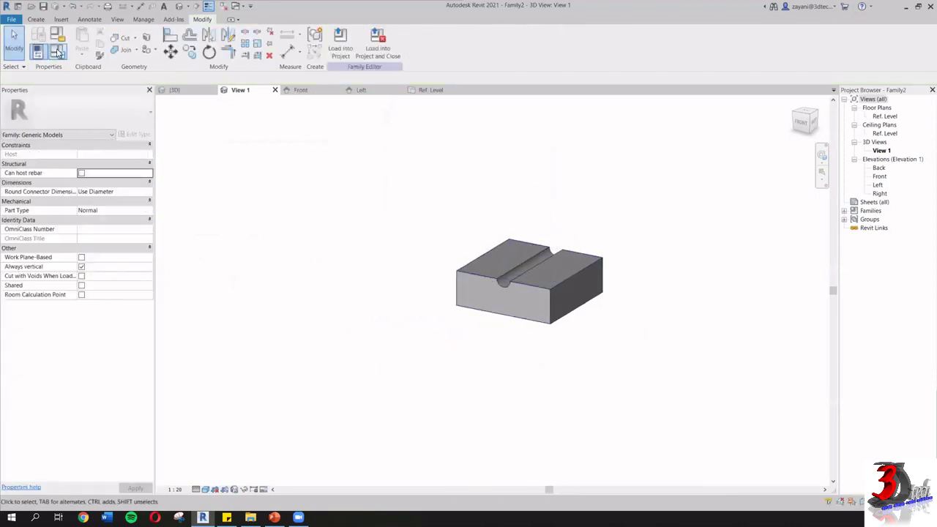
pyautogui.click(58, 51)
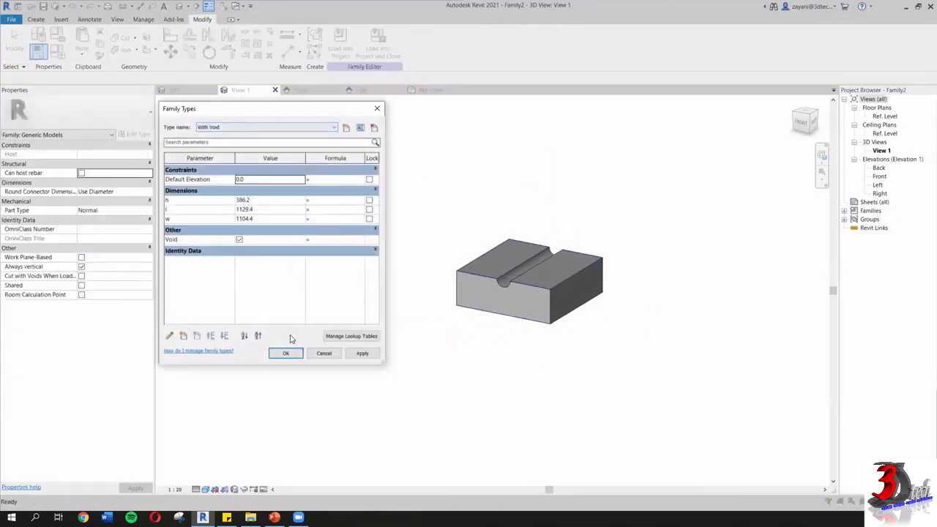
pyautogui.click(286, 353)
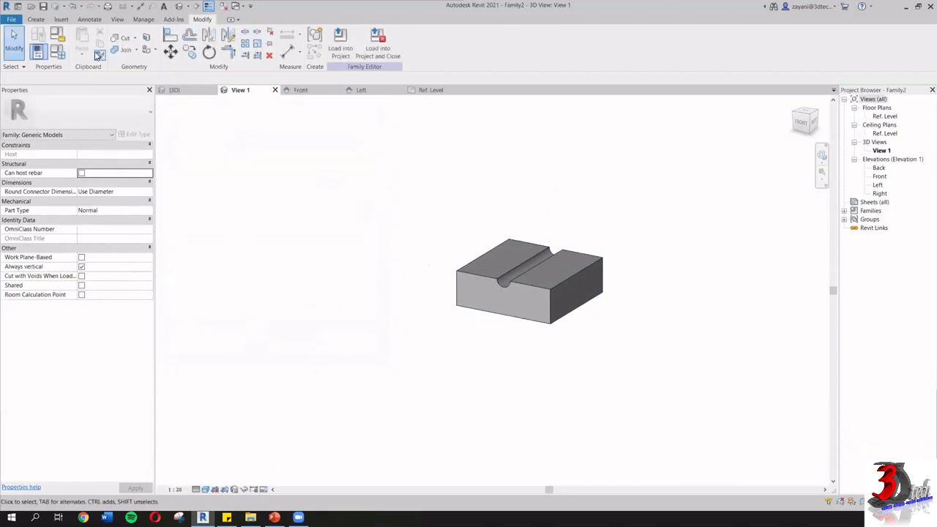
# Step: Switch to the Without Void type and orbit to confirm the box is no longer grooved
pyautogui.click(58, 52)
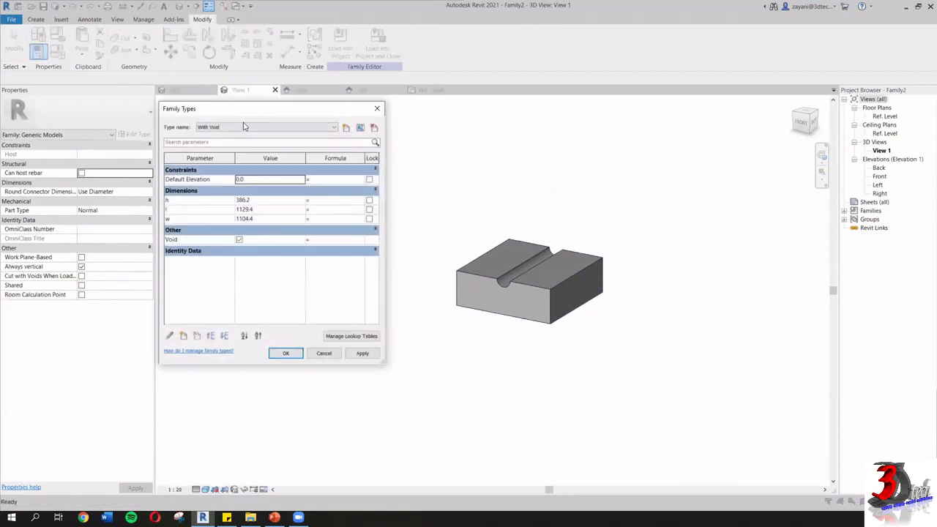
pyautogui.click(244, 126)
pyautogui.click(227, 138)
pyautogui.click(284, 353)
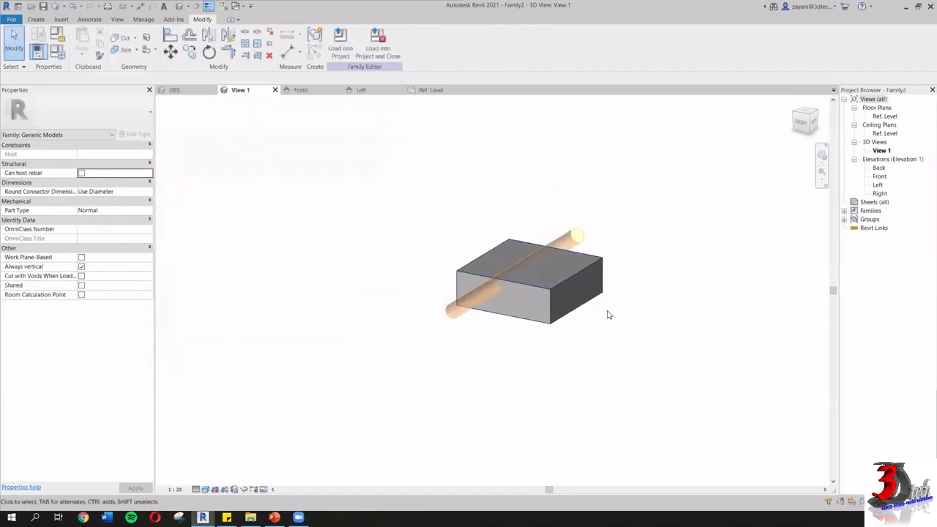
pyautogui.moveTo(707, 316)
pyautogui.keyDown('shift'); pyautogui.mouseDown(button='middle')
pyautogui.moveTo(711, 274)
pyautogui.moveTo(691, 314)
pyautogui.mouseUp(button='middle'); pyautogui.keyUp('shift')
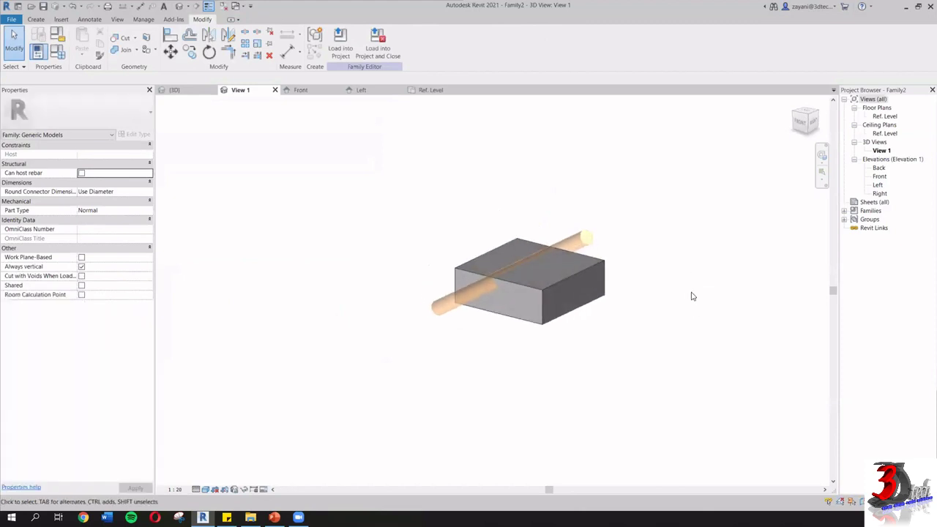
pyautogui.scroll(2, 692, 286)
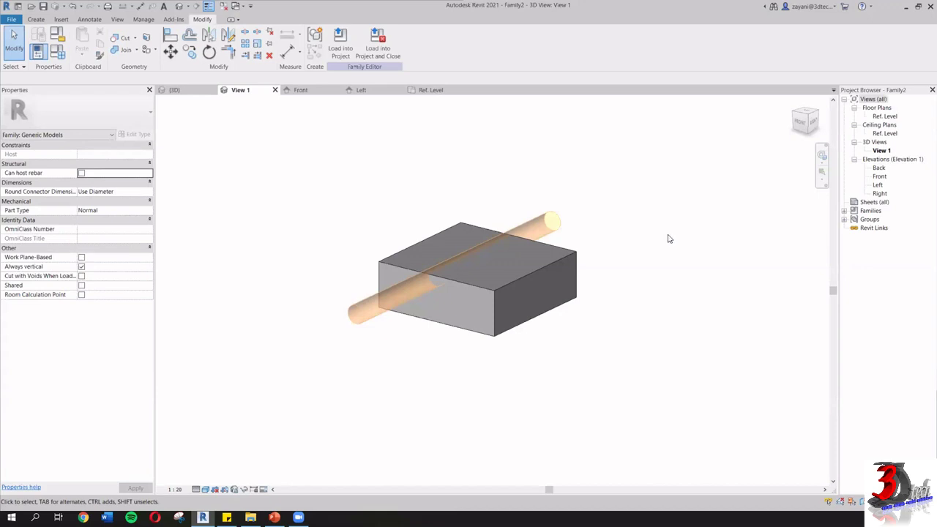
# Step: Load the box family into the S2_VOID CUT project and place two instances side by side
pyautogui.click(340, 42)
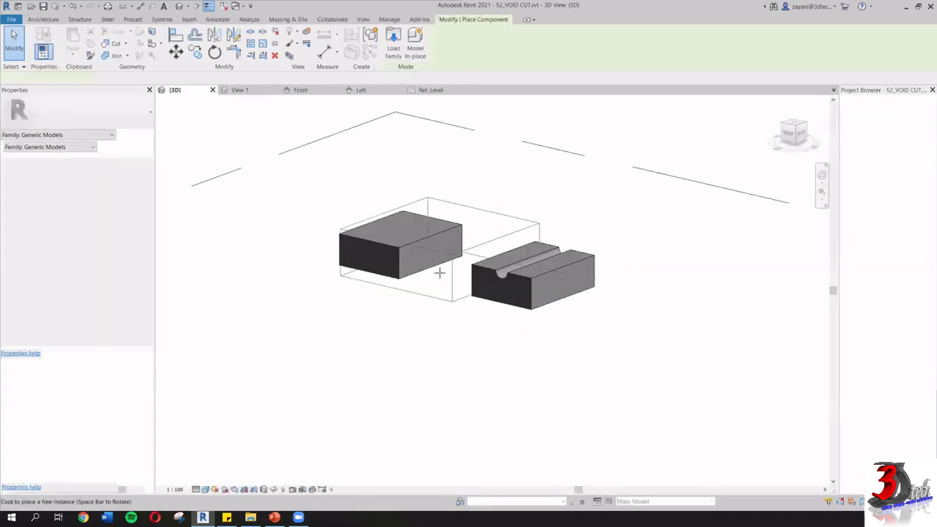
pyautogui.scroll(-3, 440, 272)
pyautogui.click(431, 284)
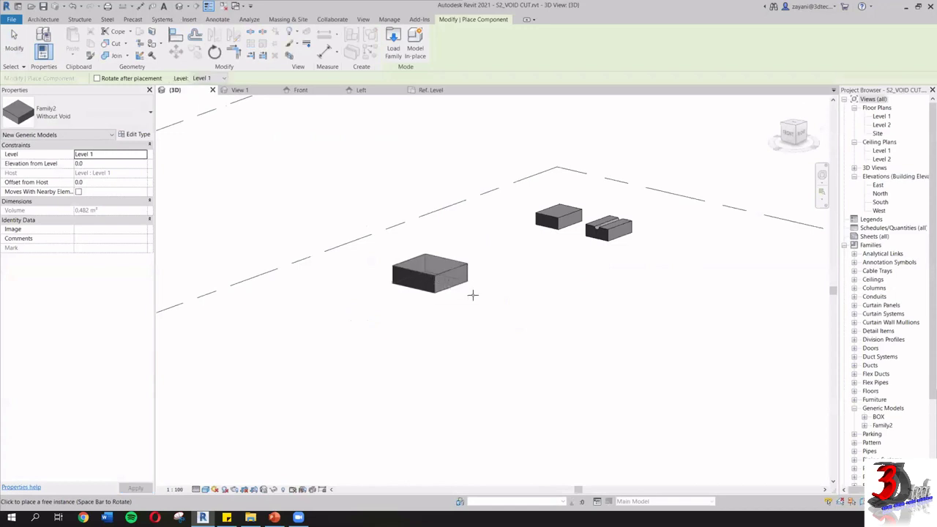
pyautogui.click(504, 306)
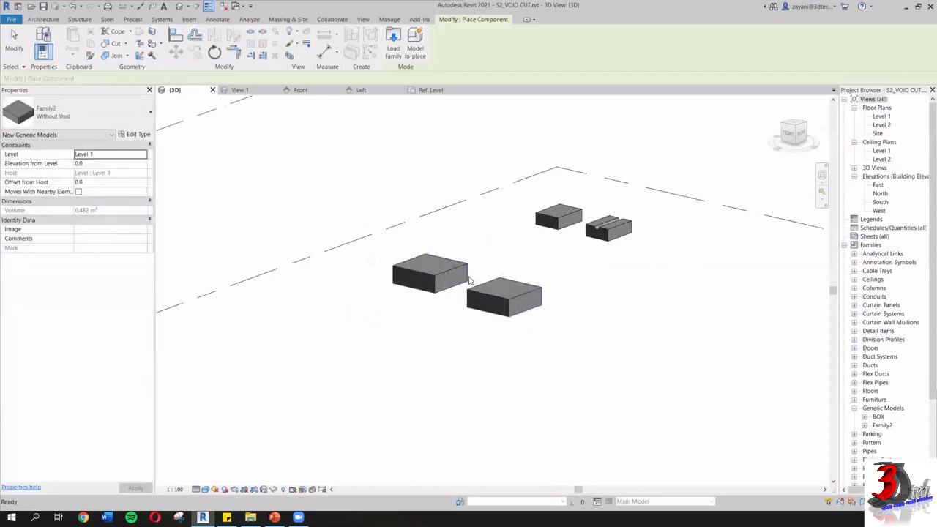
pyautogui.press('Escape')
pyautogui.press('Escape')
pyautogui.scroll(4, 418, 269)
# Step: Change the left box to the Family2 : With Void type to show its groove
pyautogui.click(393, 273)
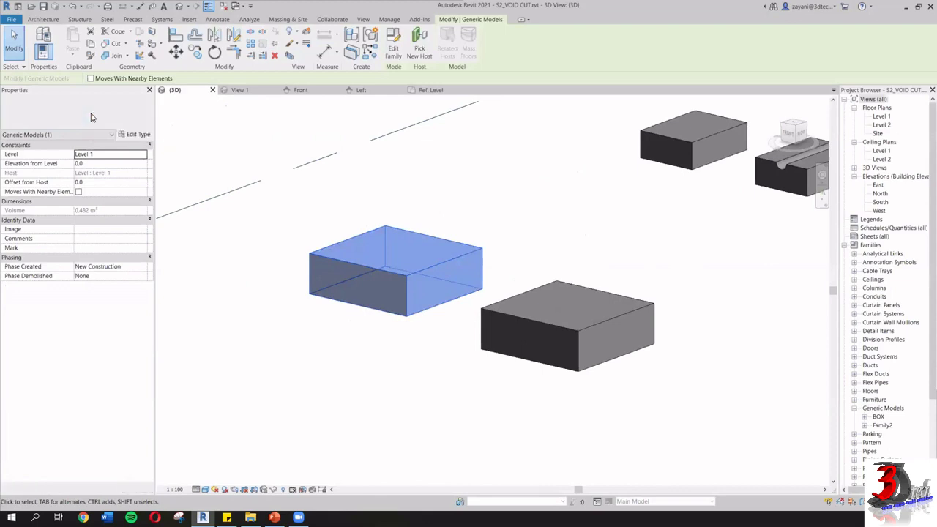
pyautogui.click(93, 115)
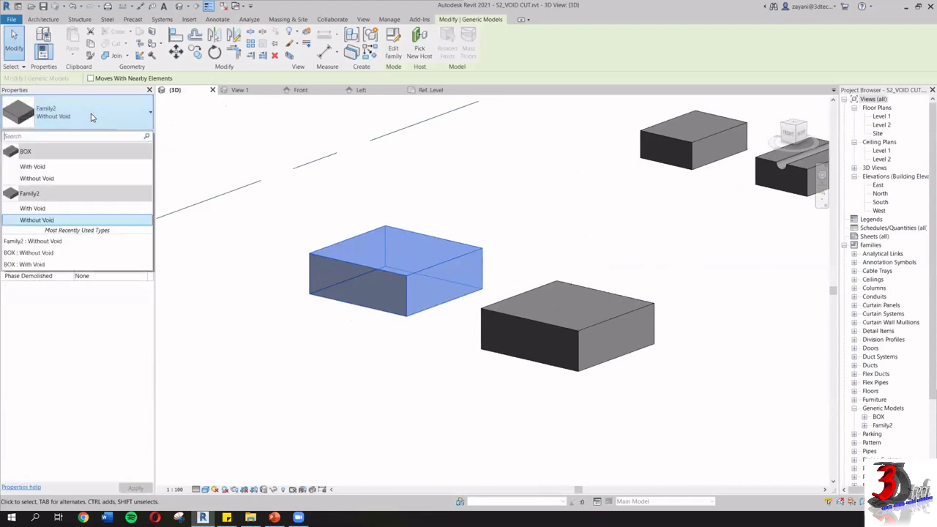
pyautogui.click(53, 209)
pyautogui.click(443, 417)
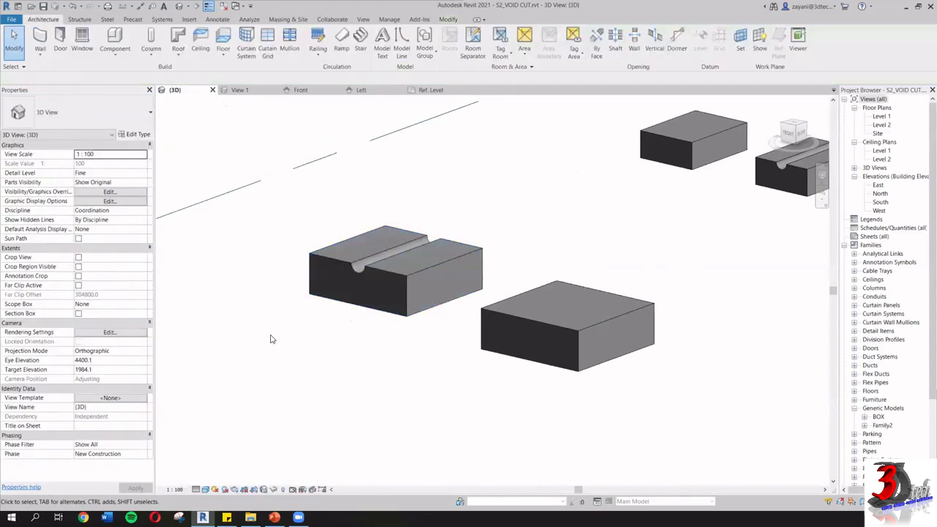